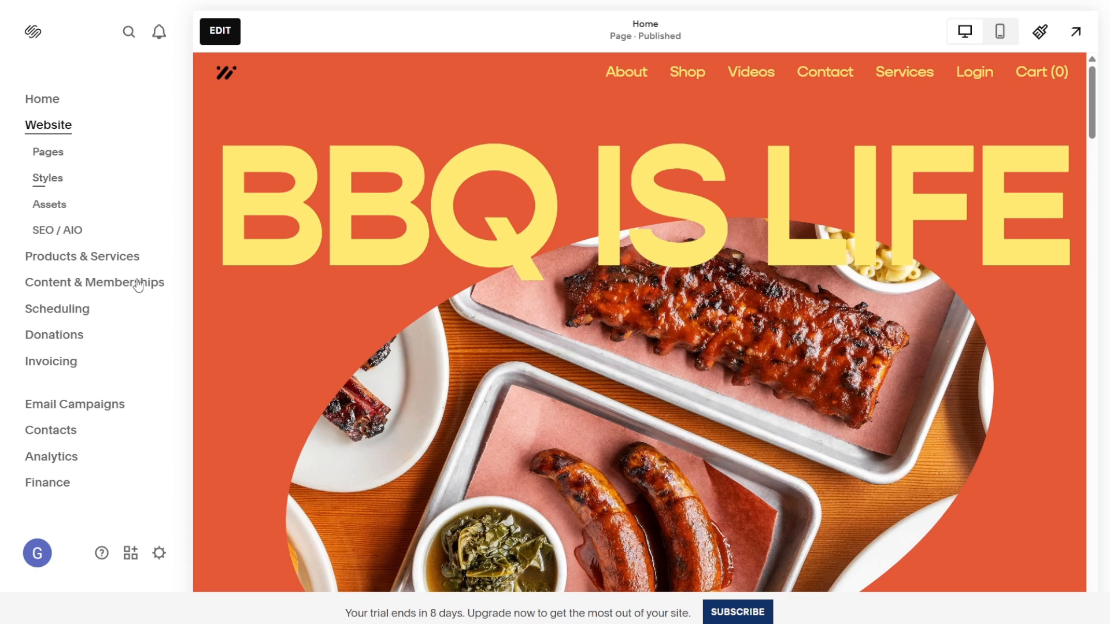
# Start a new email automation based on the pre-built "Thank first-time customers" automation.
pyautogui.click(27, 408)
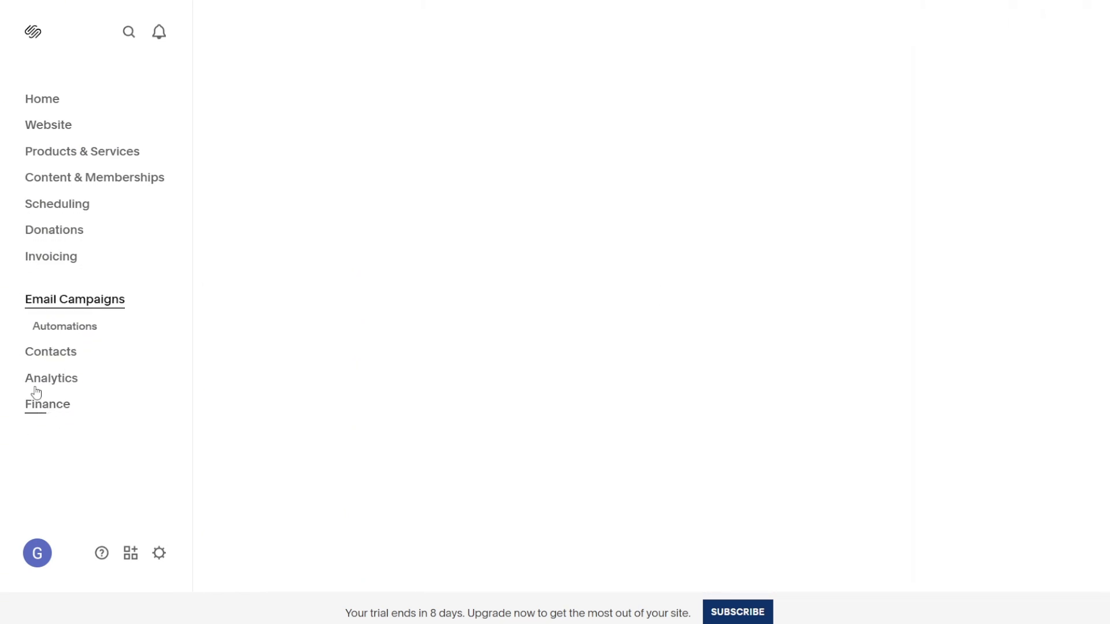
pyautogui.click(63, 327)
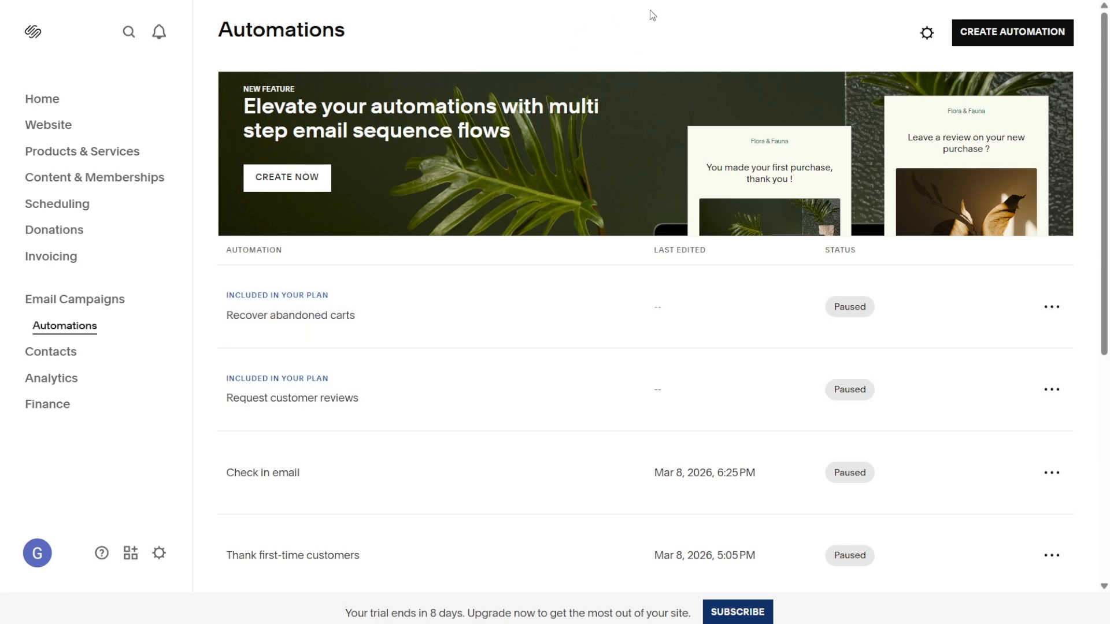
pyautogui.click(1032, 37)
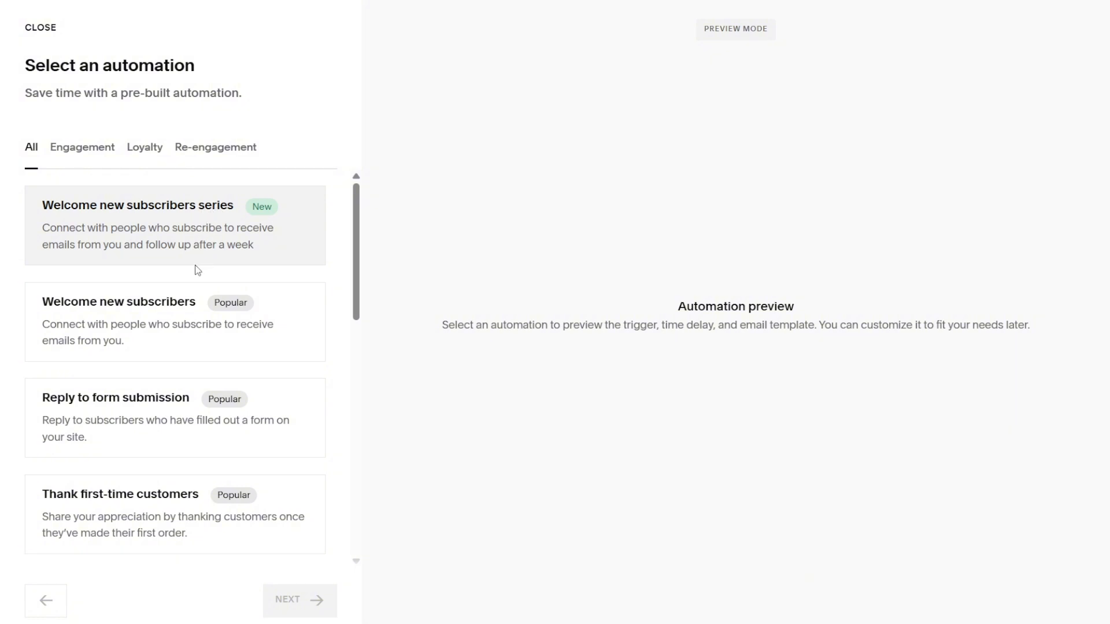
pyautogui.scroll(-1, 196, 271)
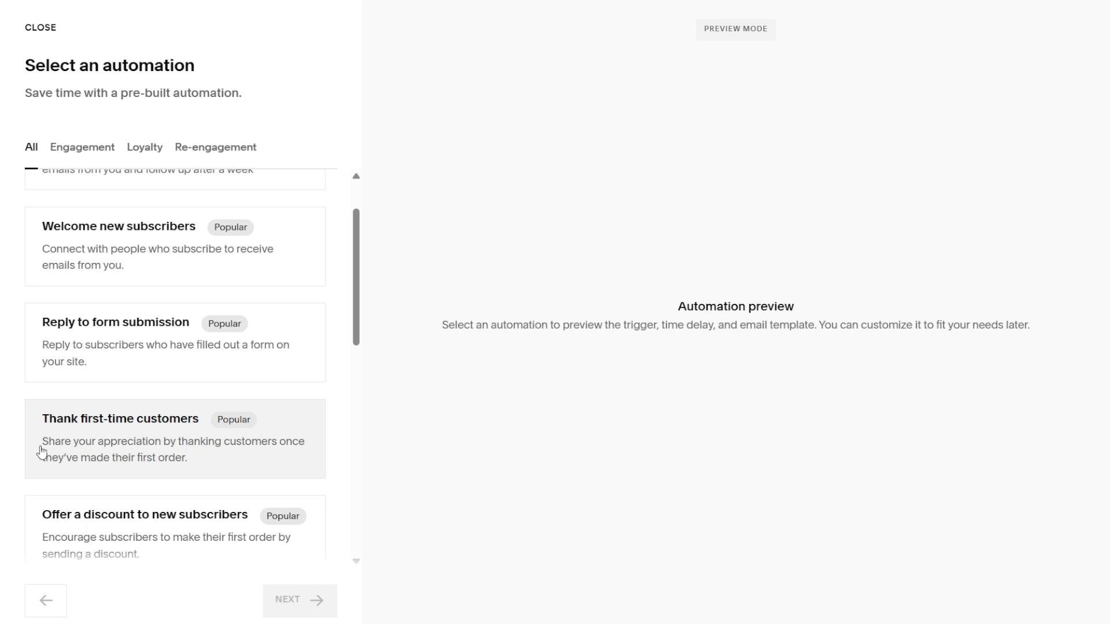
pyautogui.click(153, 461)
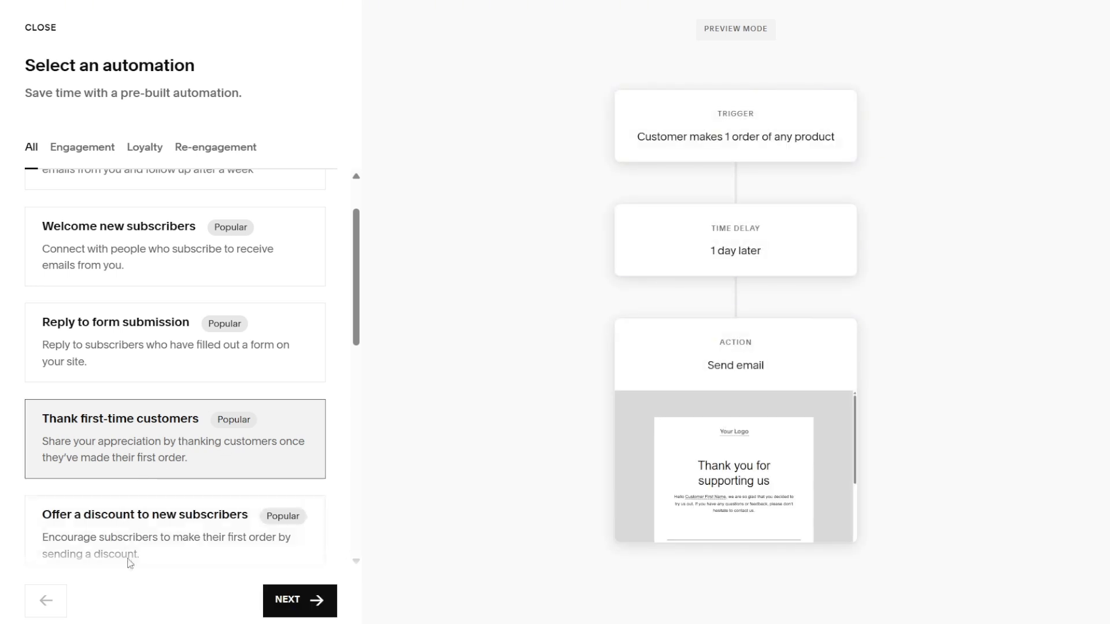
pyautogui.click(311, 602)
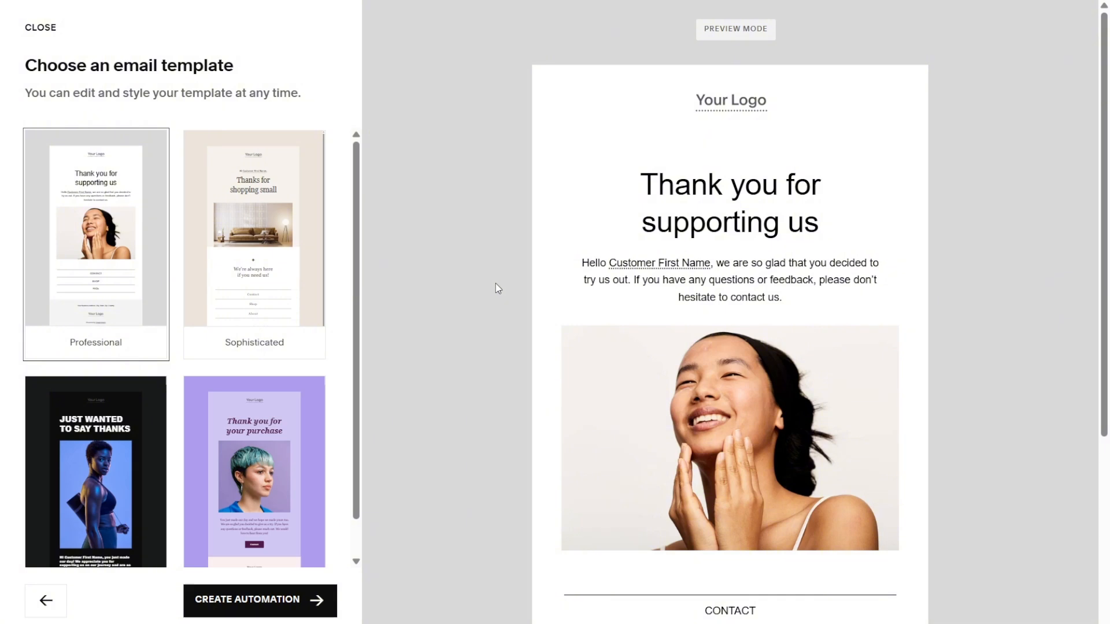
# Preview the Sophisticated, Bold and Playful email templates for the automation.
pyautogui.scroll(-1, 312, 321)
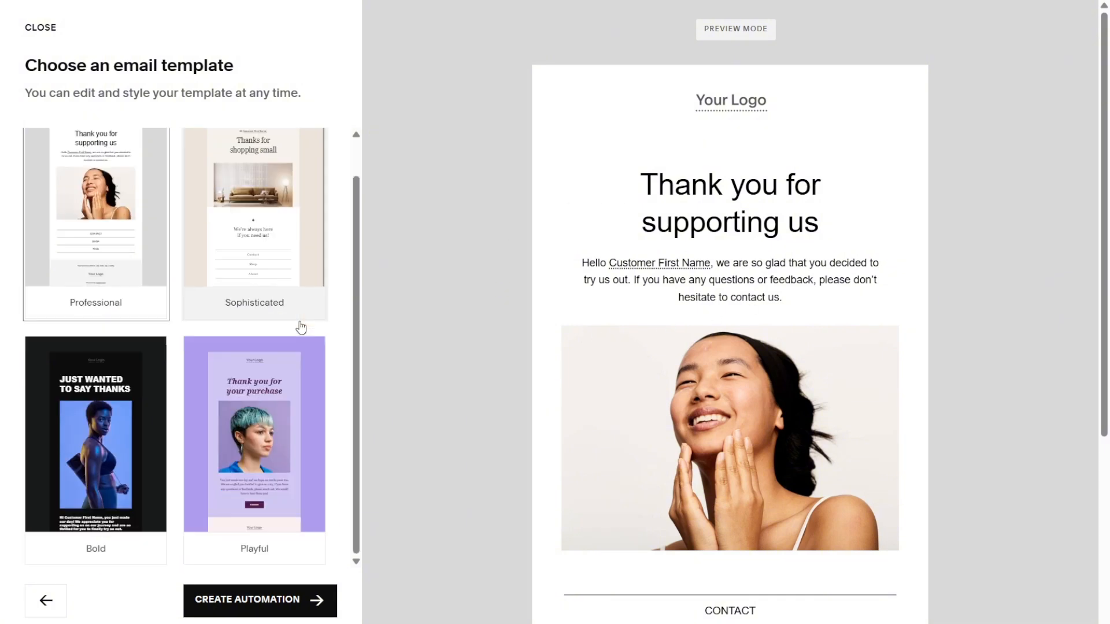
pyautogui.scroll(1, 298, 328)
pyautogui.click(267, 271)
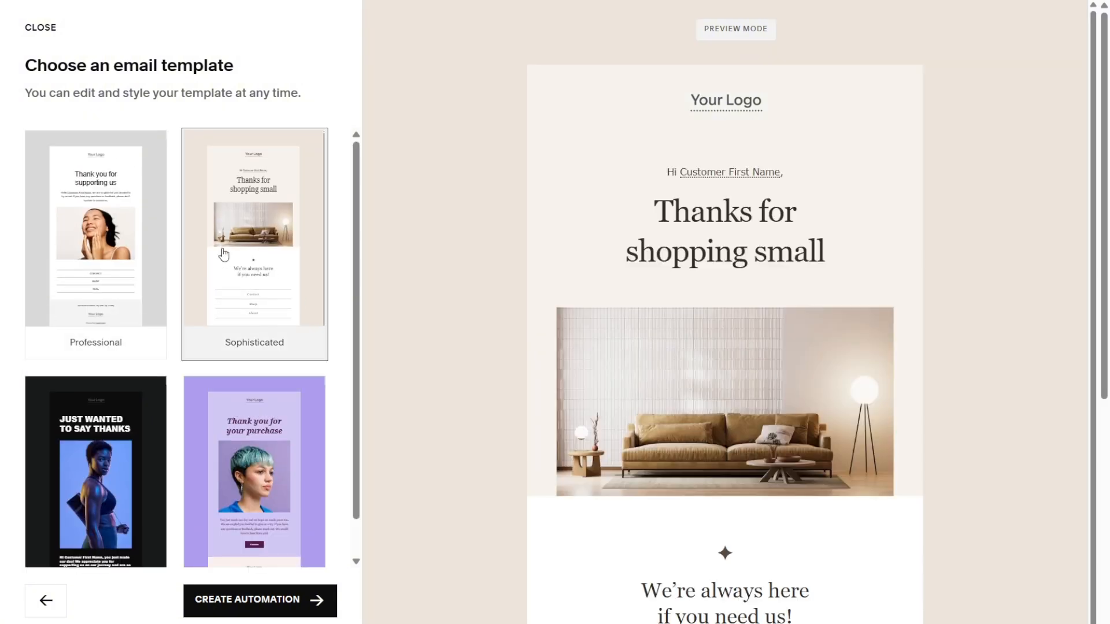
pyautogui.click(155, 461)
pyautogui.click(249, 468)
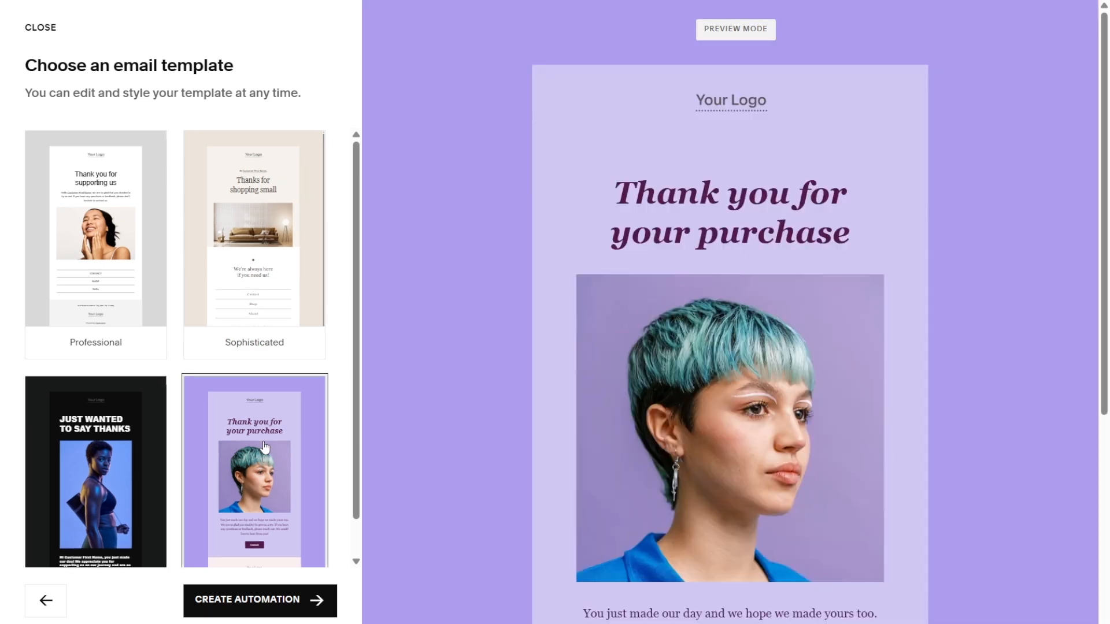
# Choose the Professional email template and create the automation with it.
pyautogui.click(133, 305)
pyautogui.scroll(-1, 138, 286)
pyautogui.scroll(1, 148, 268)
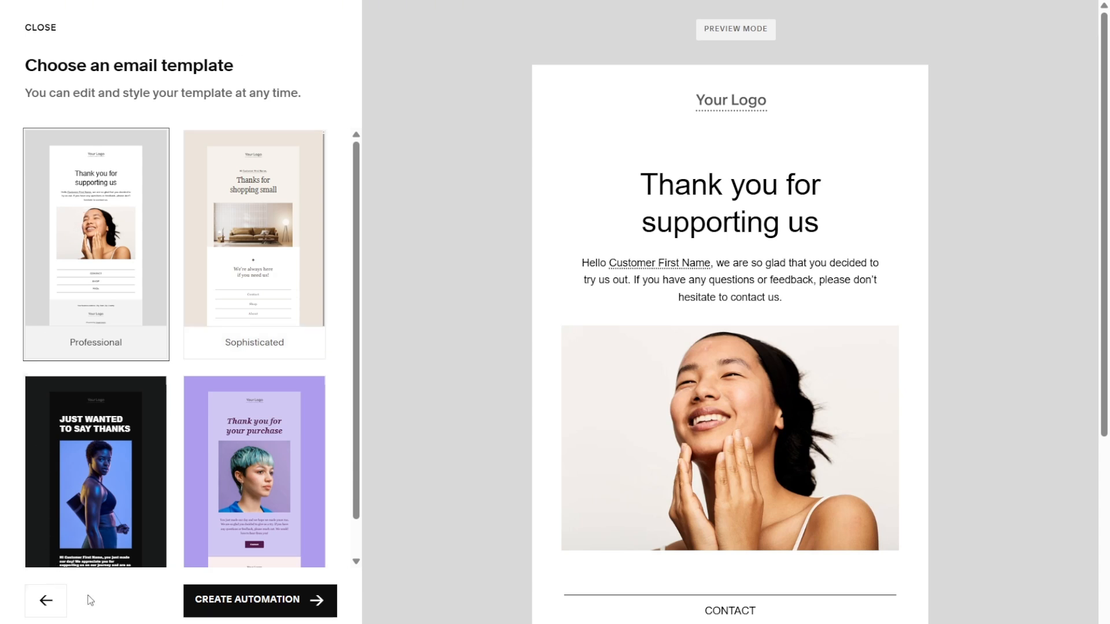
pyautogui.click(237, 614)
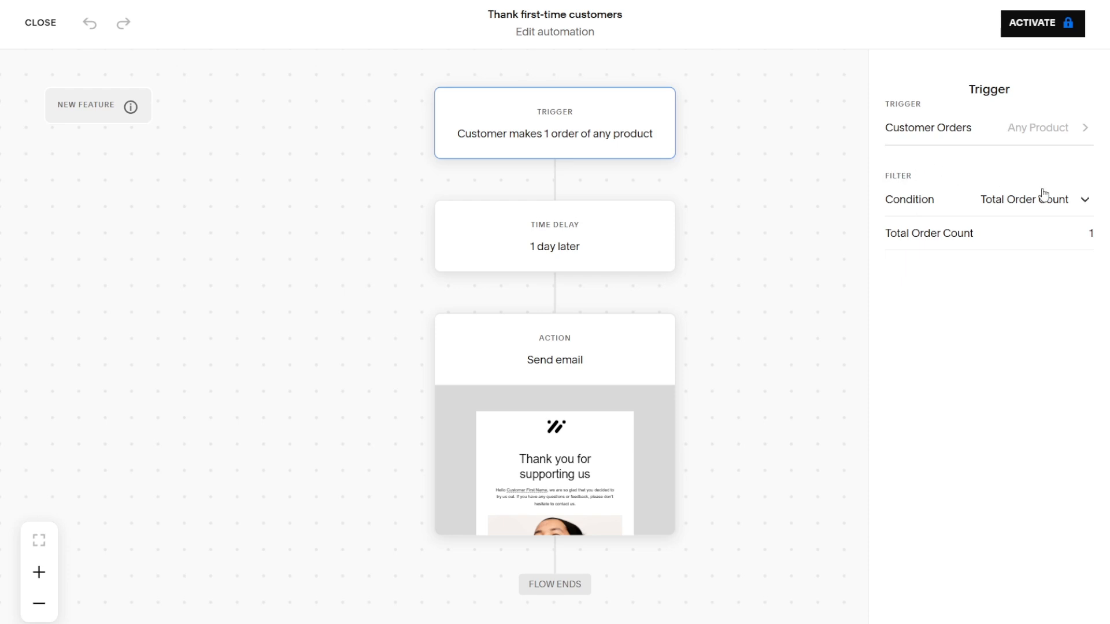
# Set the trigger's filter condition to None and make it fire on purchases of any digital product instead of any store product.
pyautogui.click(1086, 201)
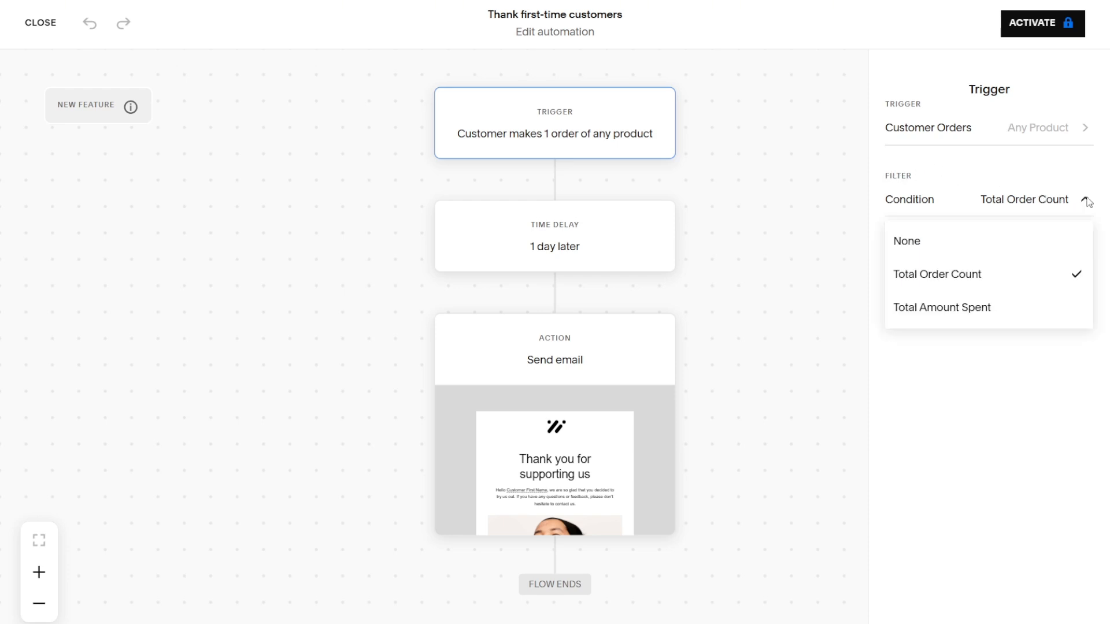
pyautogui.click(989, 238)
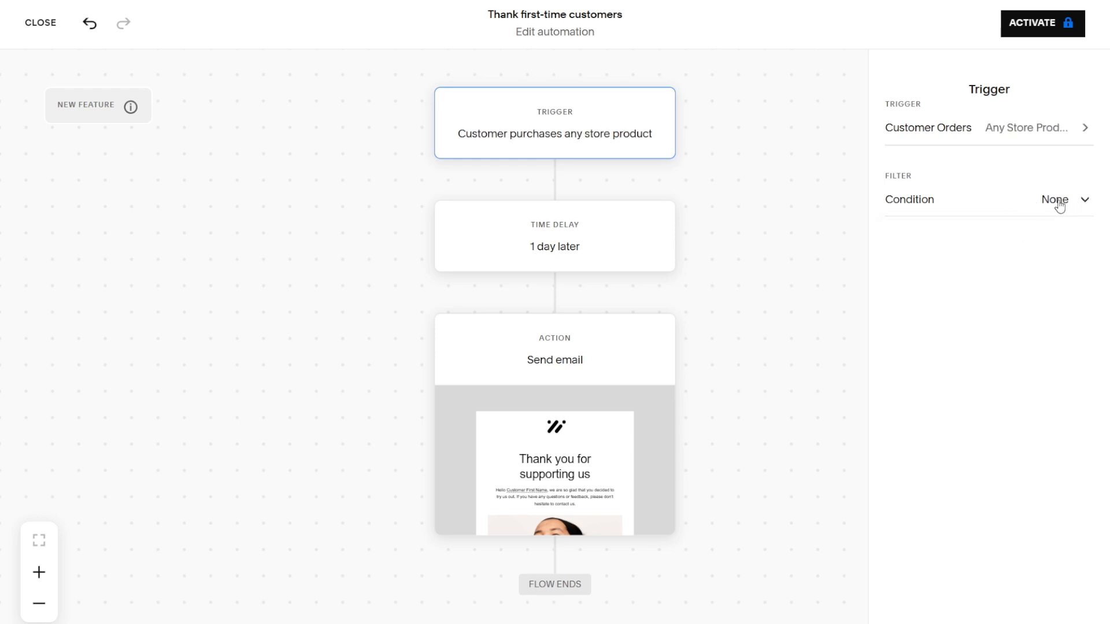
pyautogui.click(1083, 139)
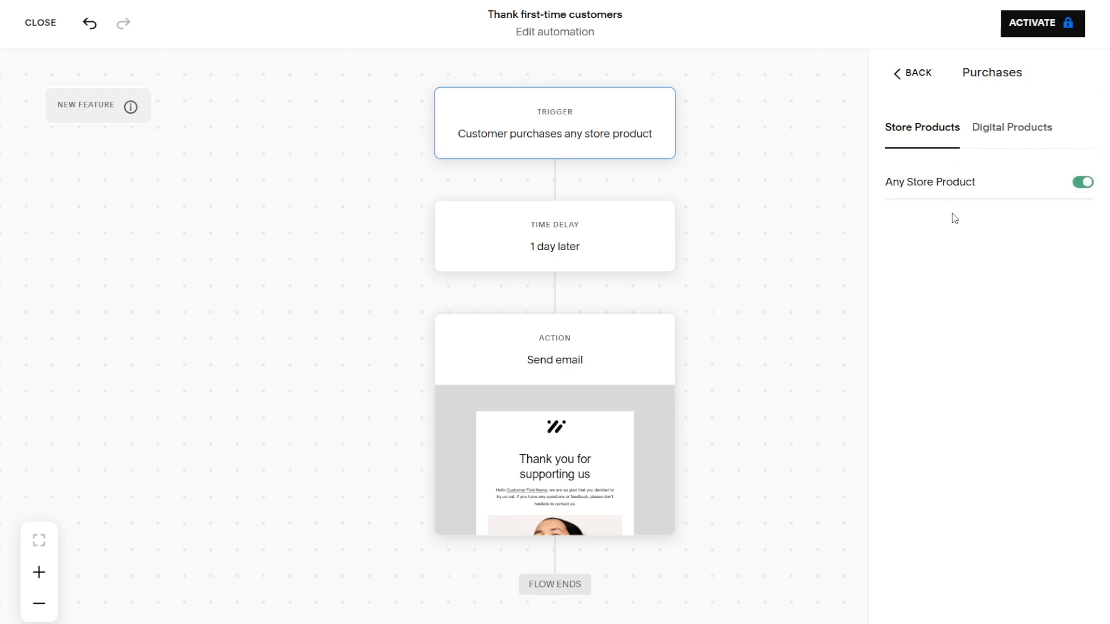
pyautogui.moveTo(891, 185); pyautogui.dragTo(998, 168)
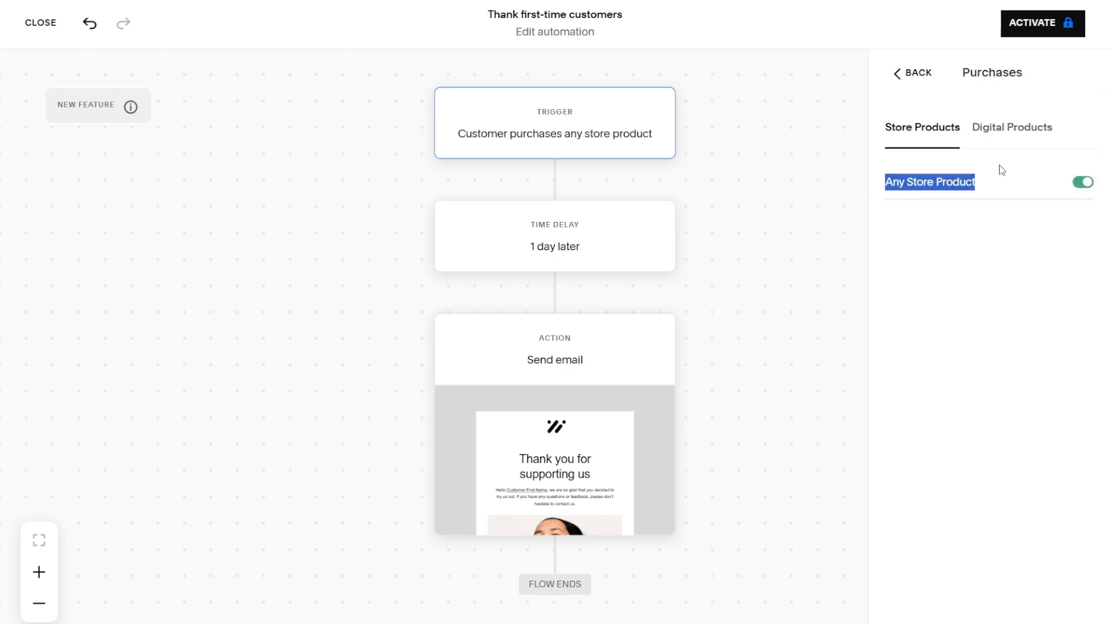
pyautogui.click(949, 233)
pyautogui.click(990, 132)
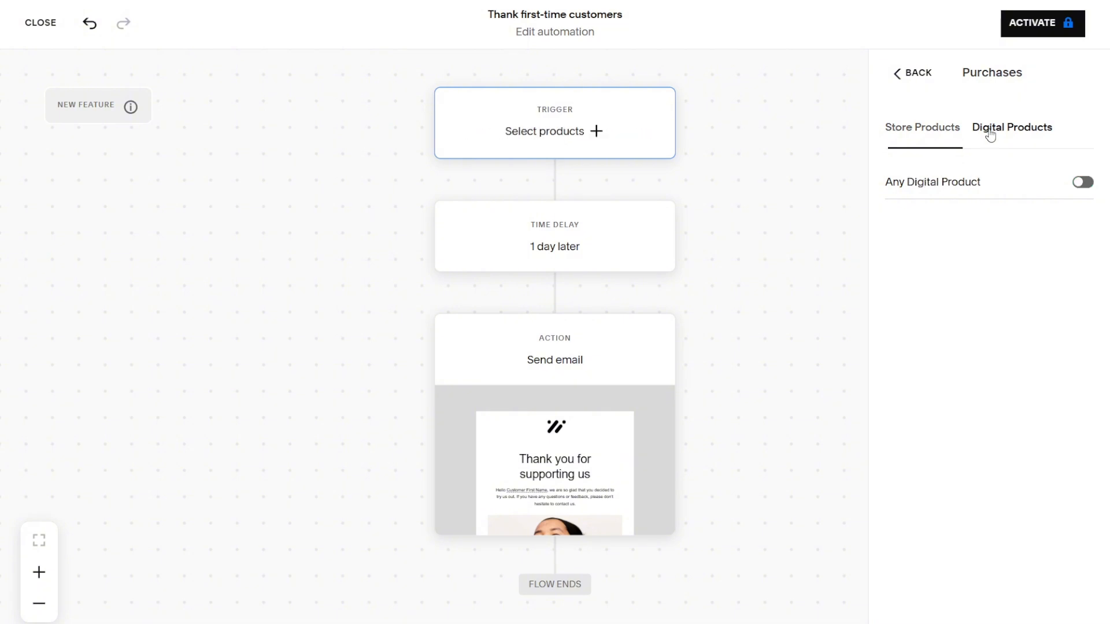
pyautogui.click(1083, 184)
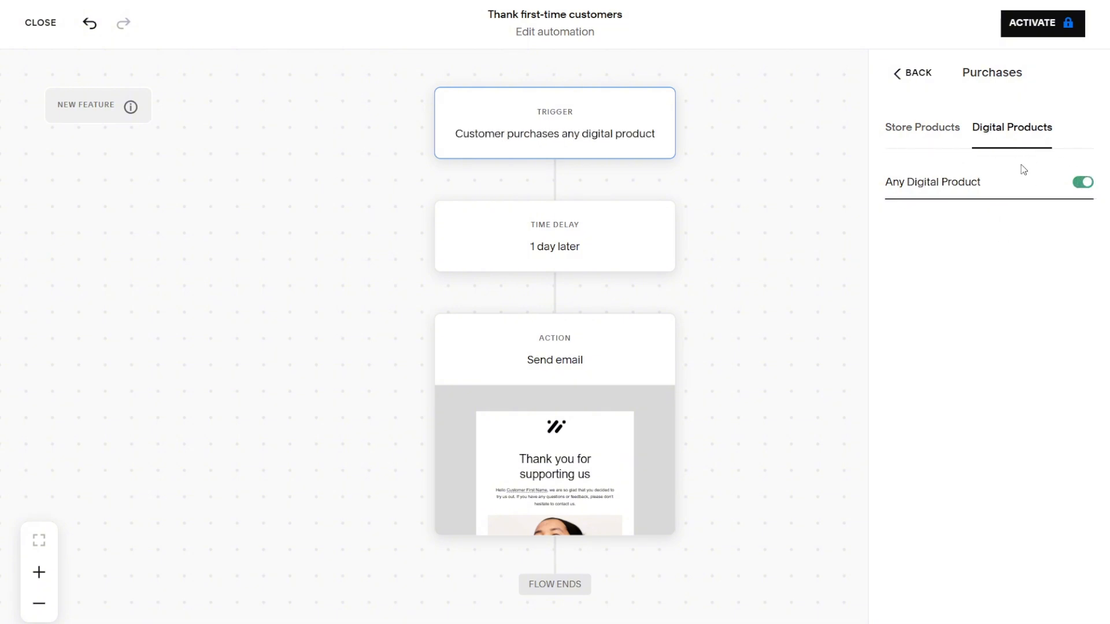
pyautogui.click(897, 75)
# Try Total Amount Spent as the trigger's filter condition and restore the condition to None.
pyautogui.click(1085, 200)
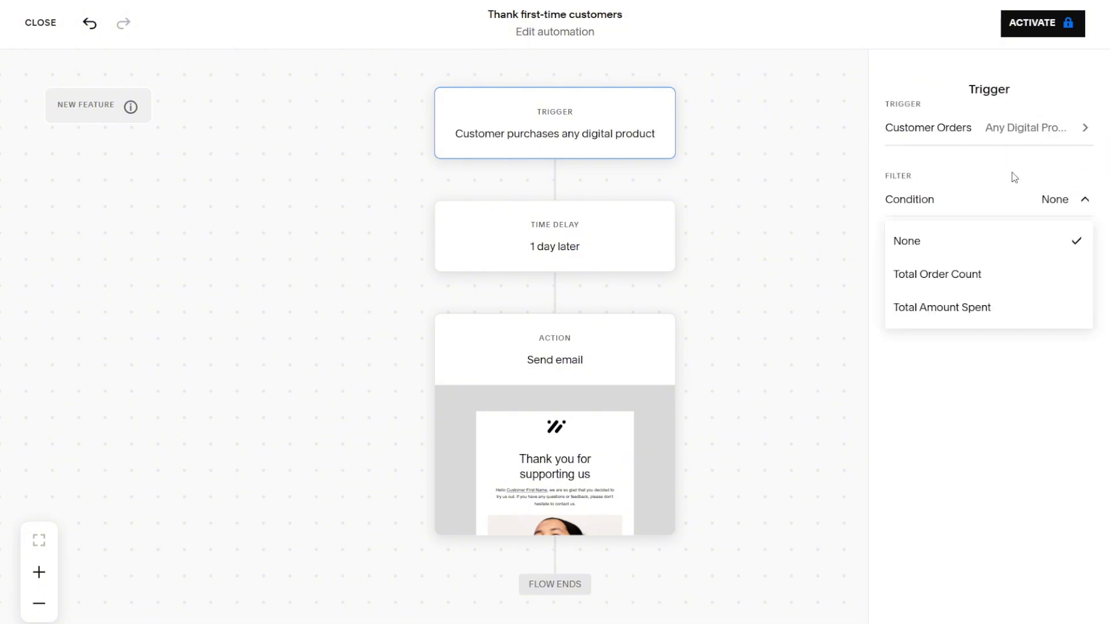
pyautogui.click(935, 320)
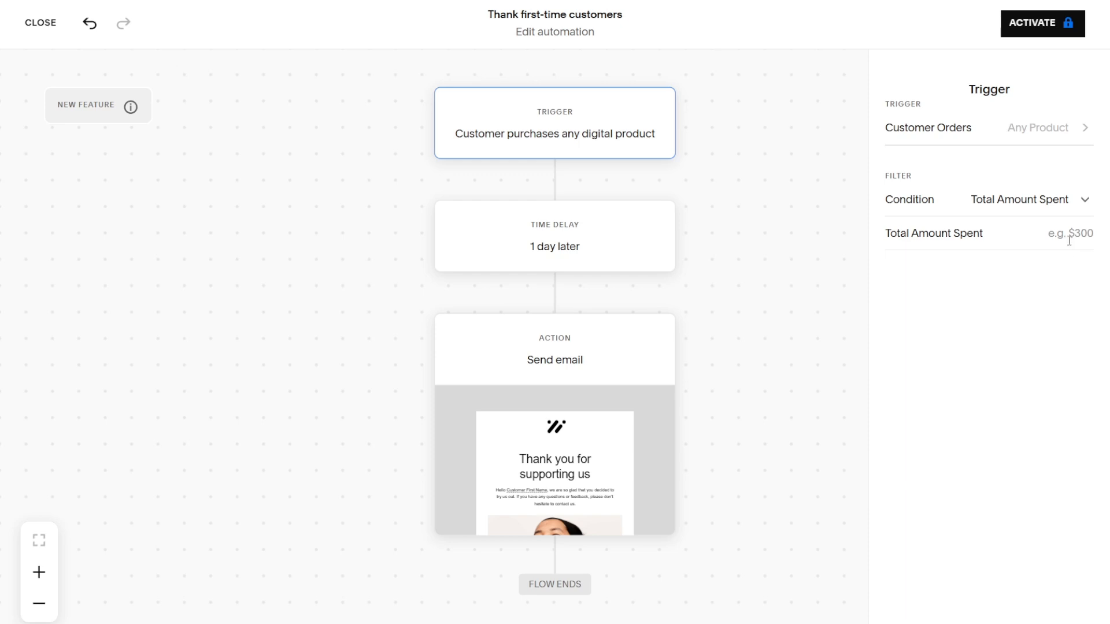
pyautogui.click(1066, 211)
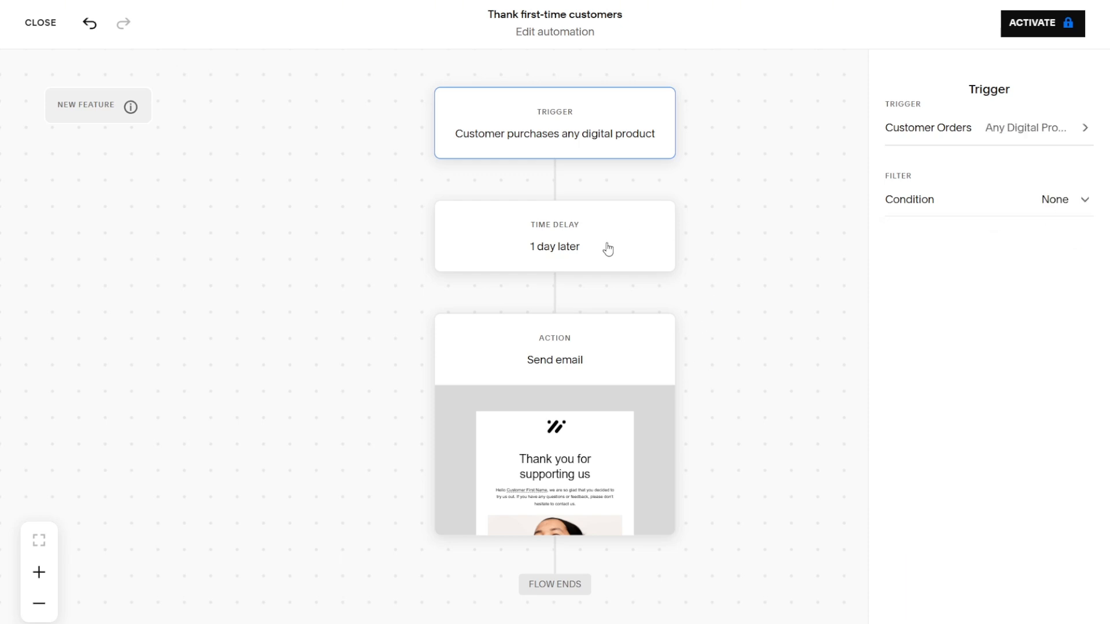
# Try the No delay and Custom options for the time delay and set it back to 1 day later.
pyautogui.click(606, 247)
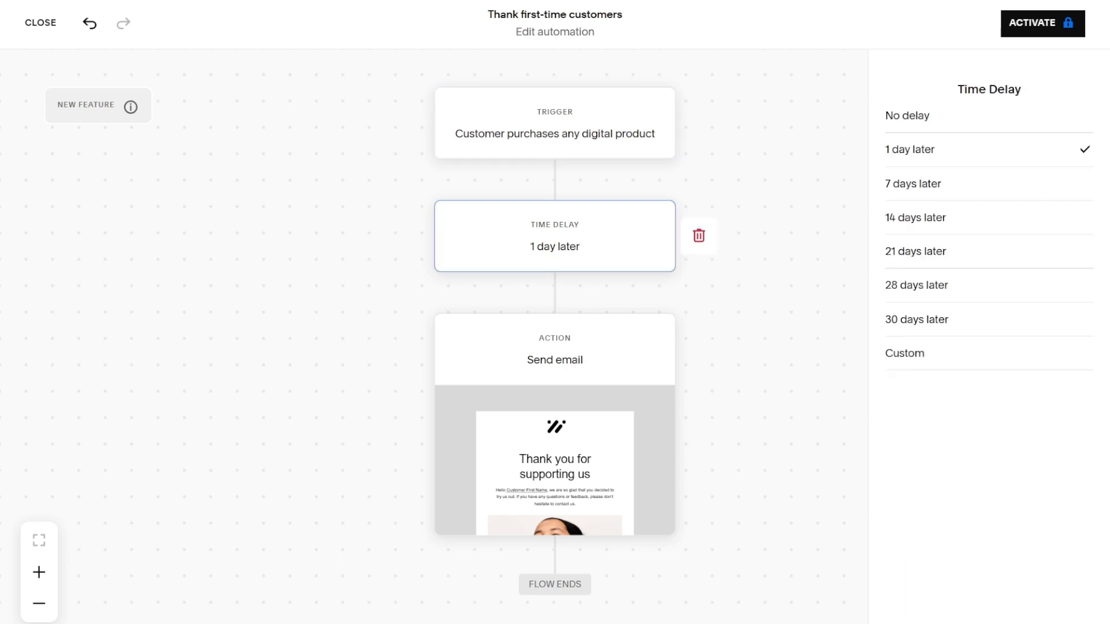
pyautogui.click(925, 119)
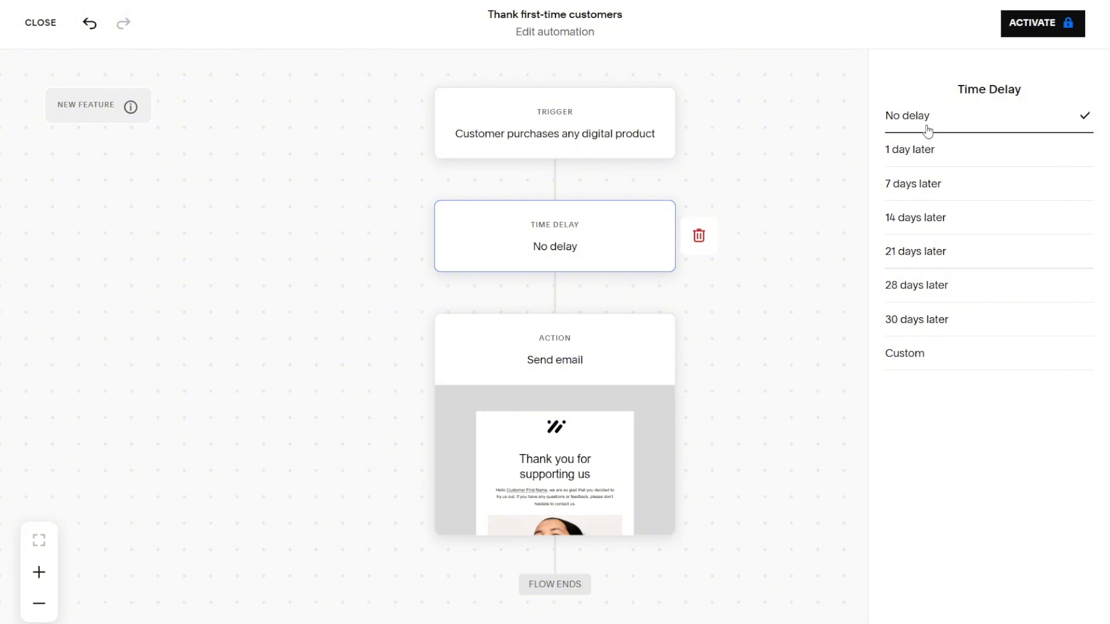
pyautogui.click(964, 359)
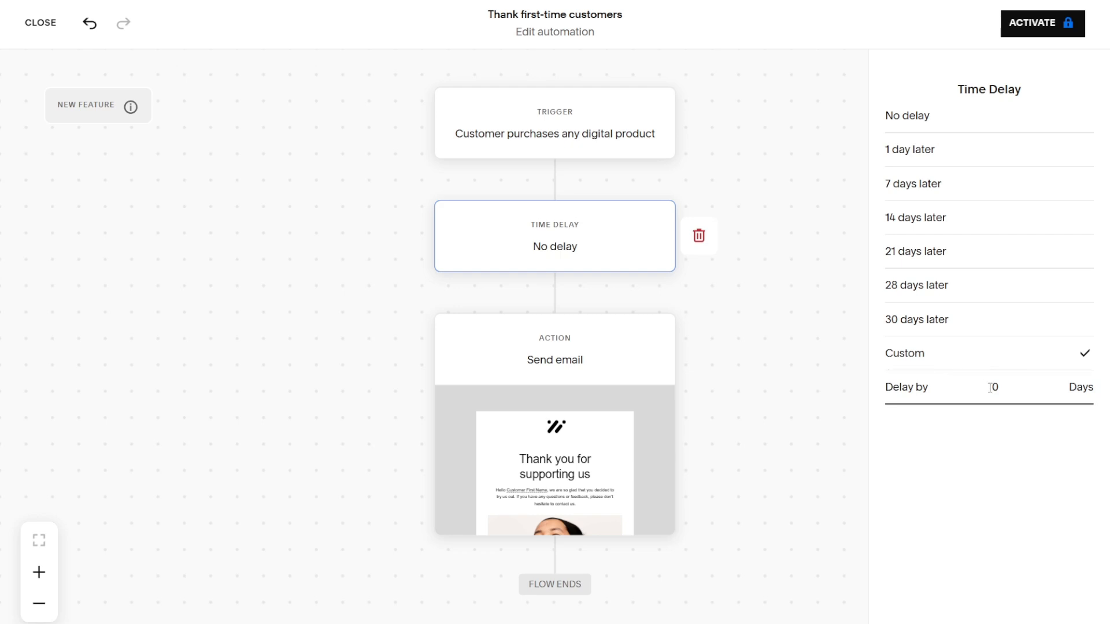
pyautogui.moveTo(1075, 389); pyautogui.dragTo(1059, 407)
pyautogui.moveTo(1002, 387); pyautogui.dragTo(992, 387)
pyautogui.click(916, 155)
# Open the thank-you email of the Send email action for editing.
pyautogui.click(533, 379)
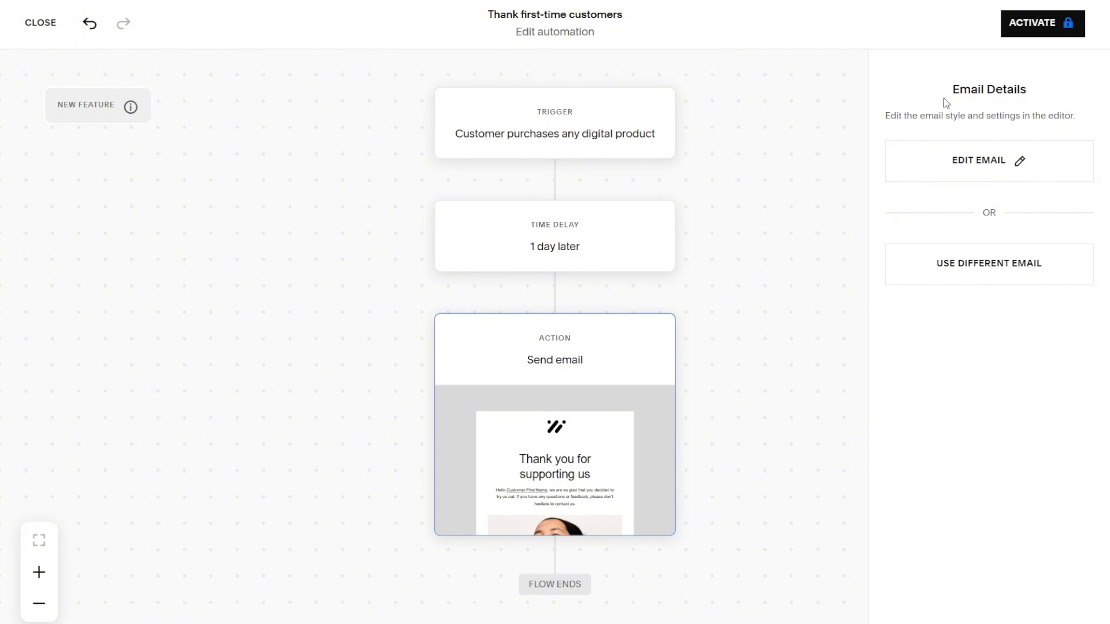
pyautogui.moveTo(943, 99); pyautogui.dragTo(1037, 76)
pyautogui.click(1050, 97)
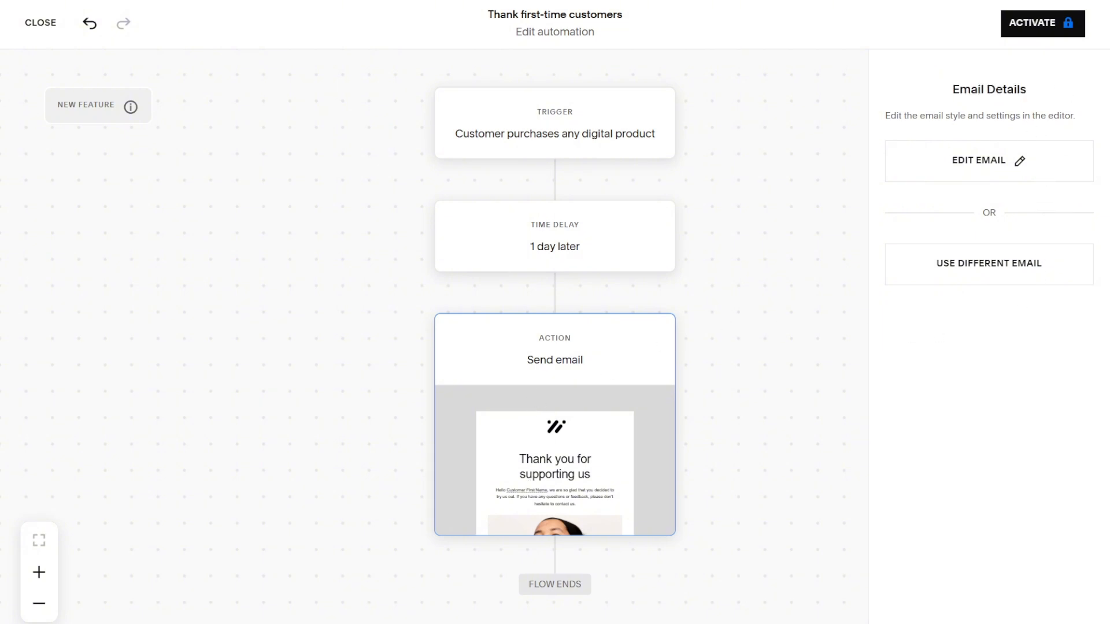
pyautogui.click(964, 163)
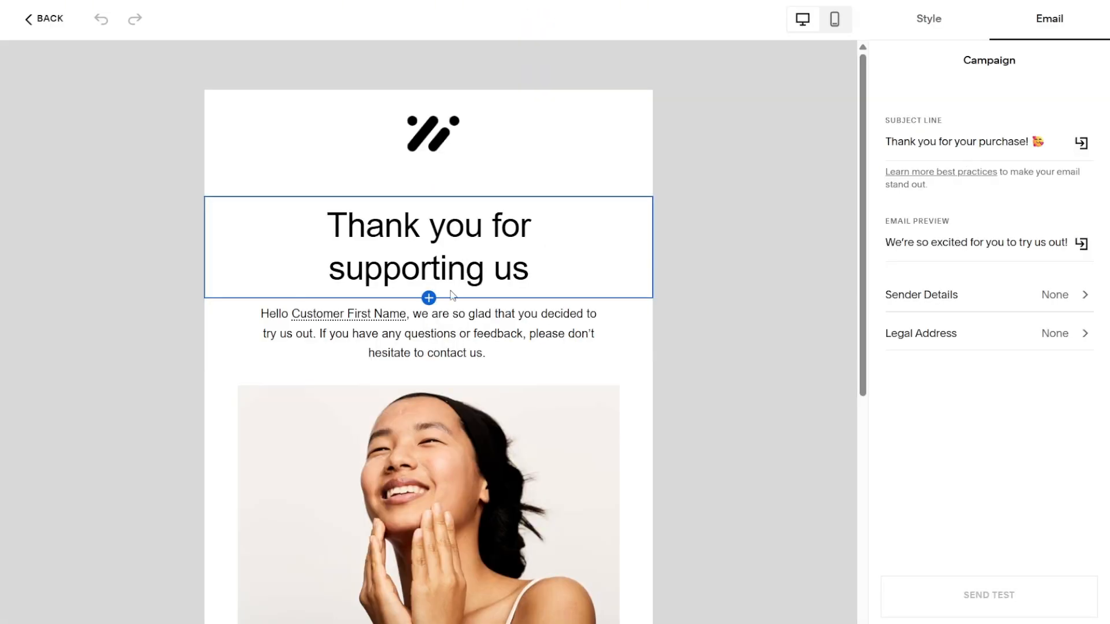
# Examine the text options of the "Thank you for supporting us" heading and the colour palettes for the email background.
pyautogui.click(512, 267)
pyautogui.click(366, 226)
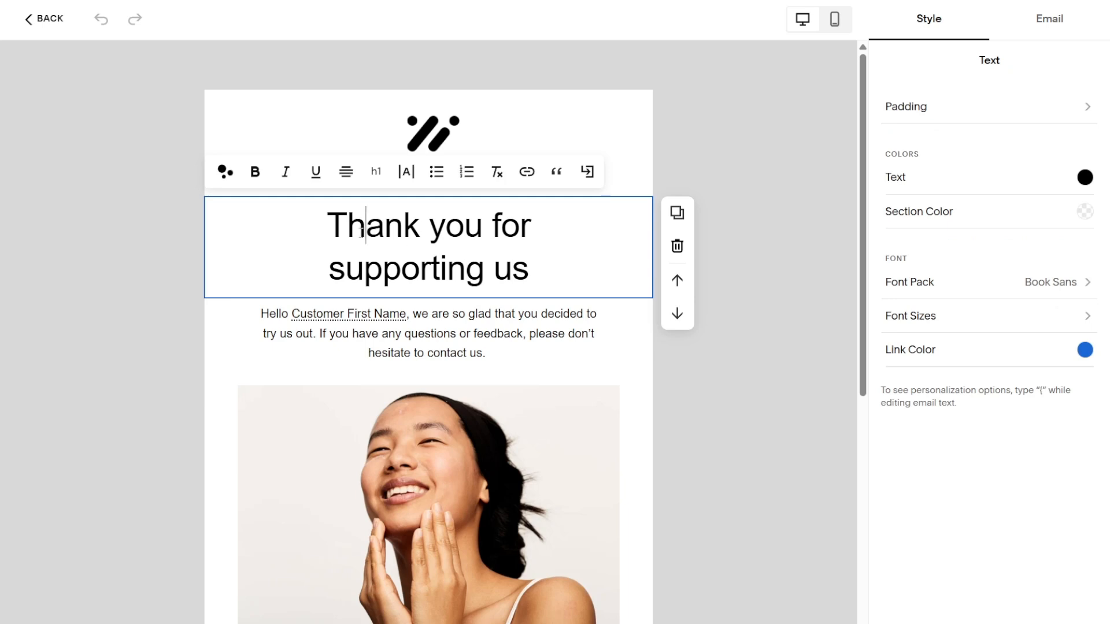
pyautogui.click(348, 226)
pyautogui.click(429, 226)
pyautogui.moveTo(529, 268); pyautogui.dragTo(347, 226)
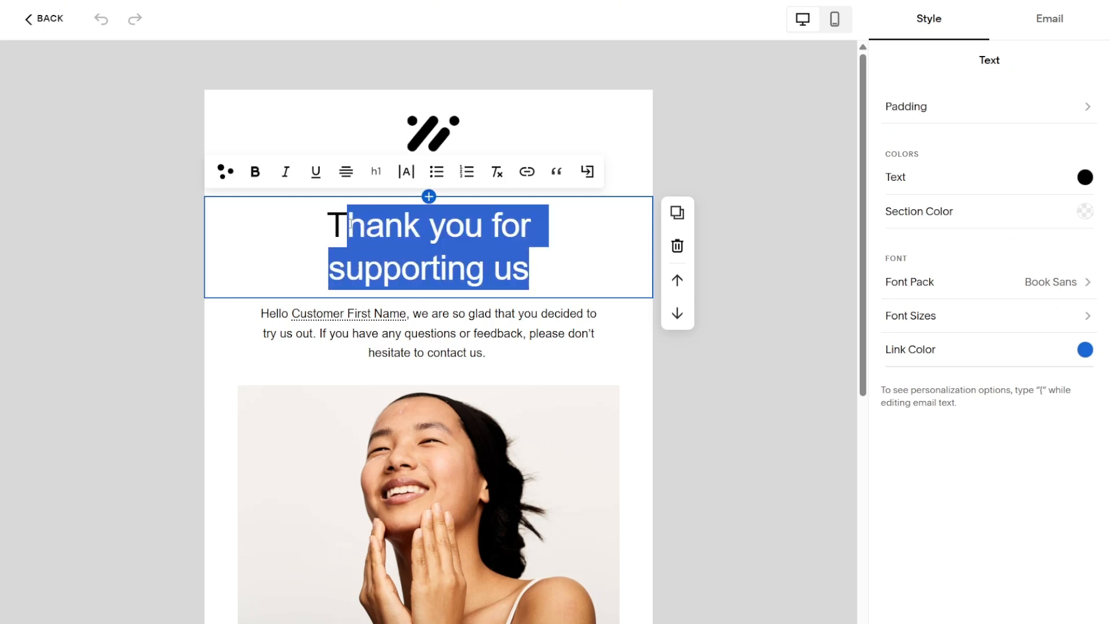
pyautogui.click(658, 353)
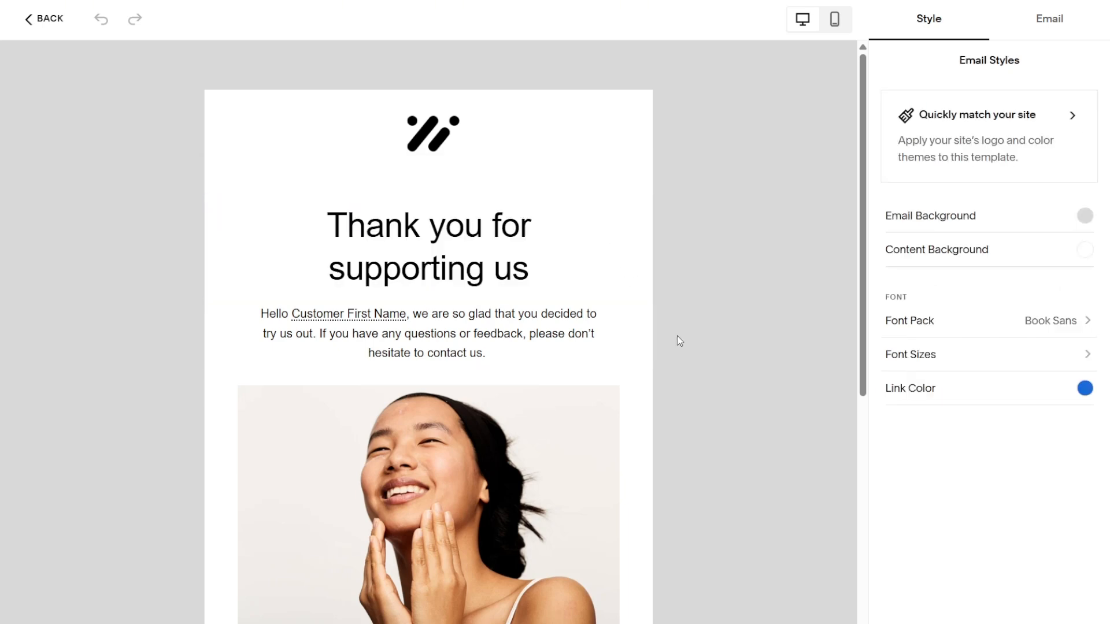
pyautogui.click(1084, 217)
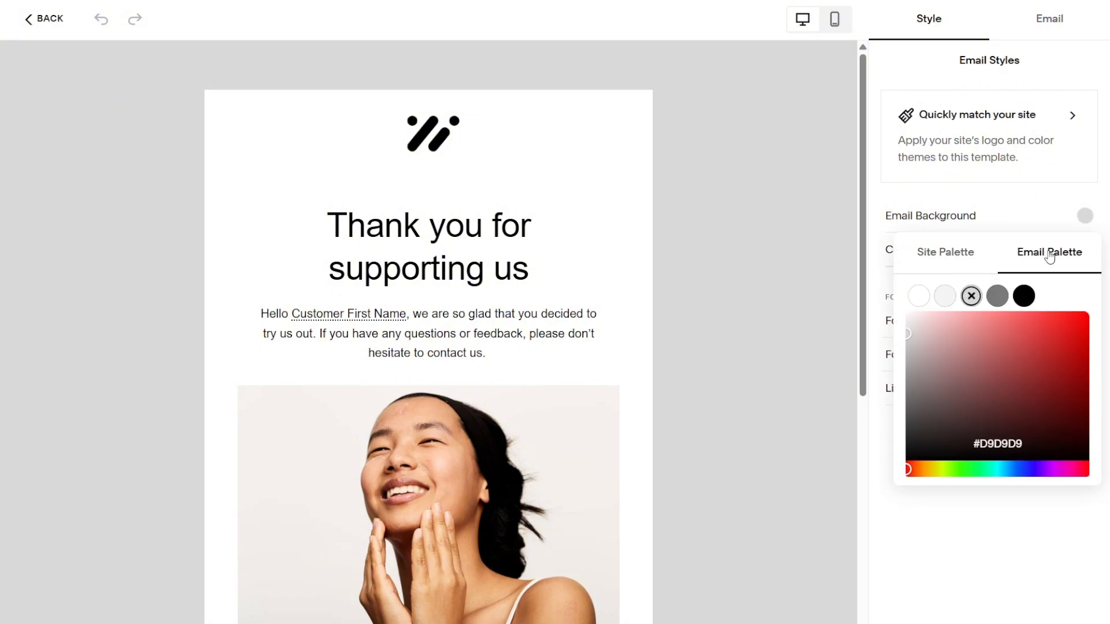
pyautogui.click(974, 257)
pyautogui.click(845, 259)
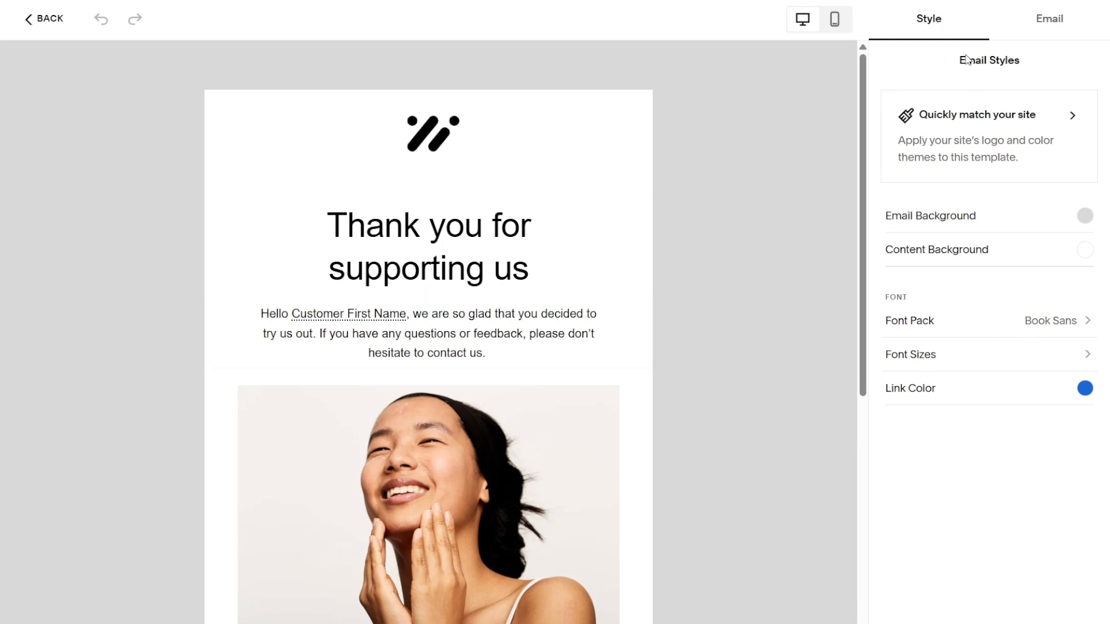
# Review the email's subject line and preview text, and open its sender details.
pyautogui.click(1041, 29)
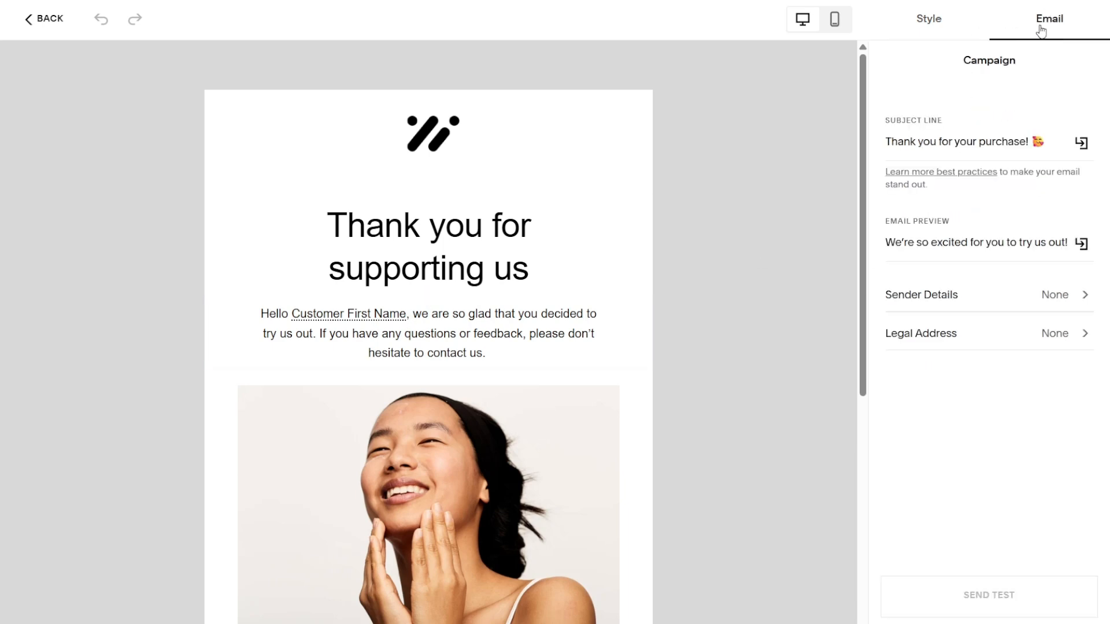
pyautogui.moveTo(882, 143); pyautogui.dragTo(1069, 138)
pyautogui.moveTo(890, 241); pyautogui.dragTo(1101, 243)
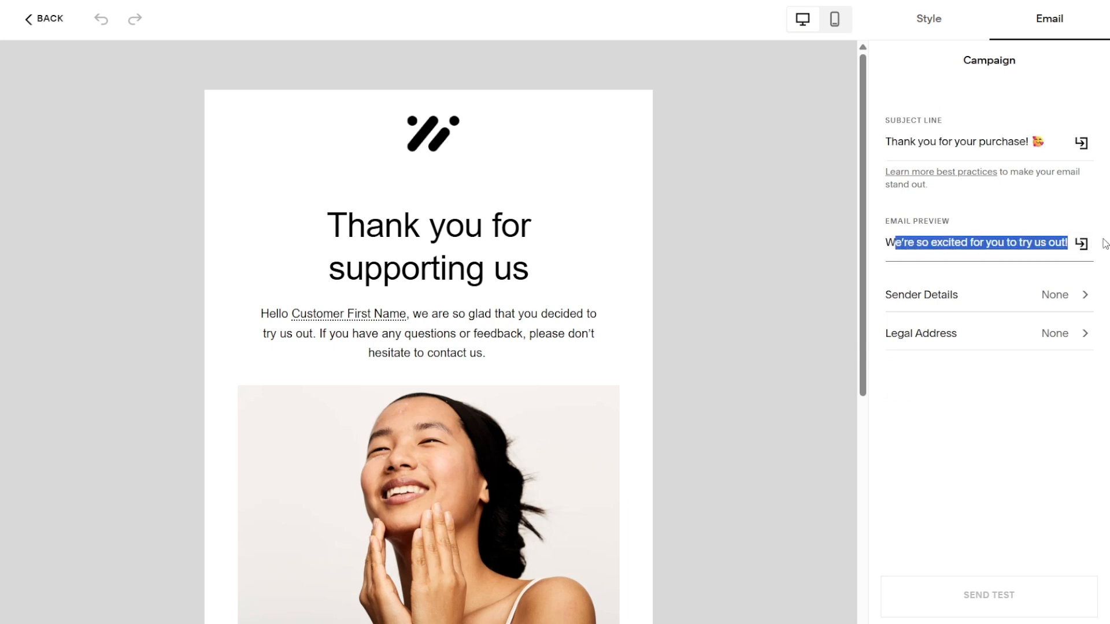
pyautogui.click(974, 258)
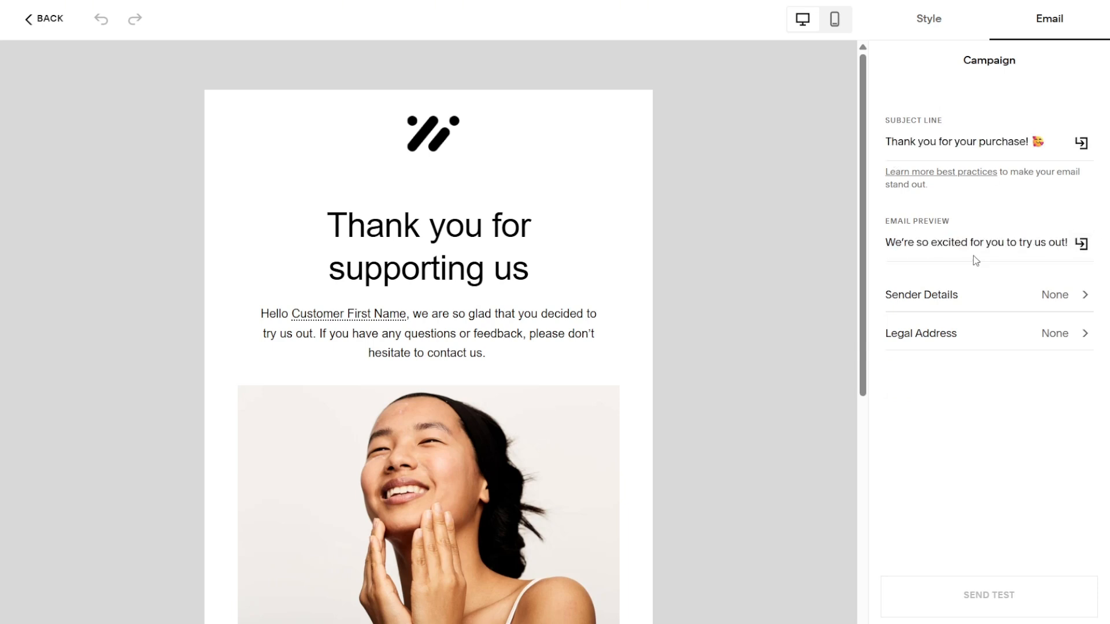
pyautogui.click(1074, 297)
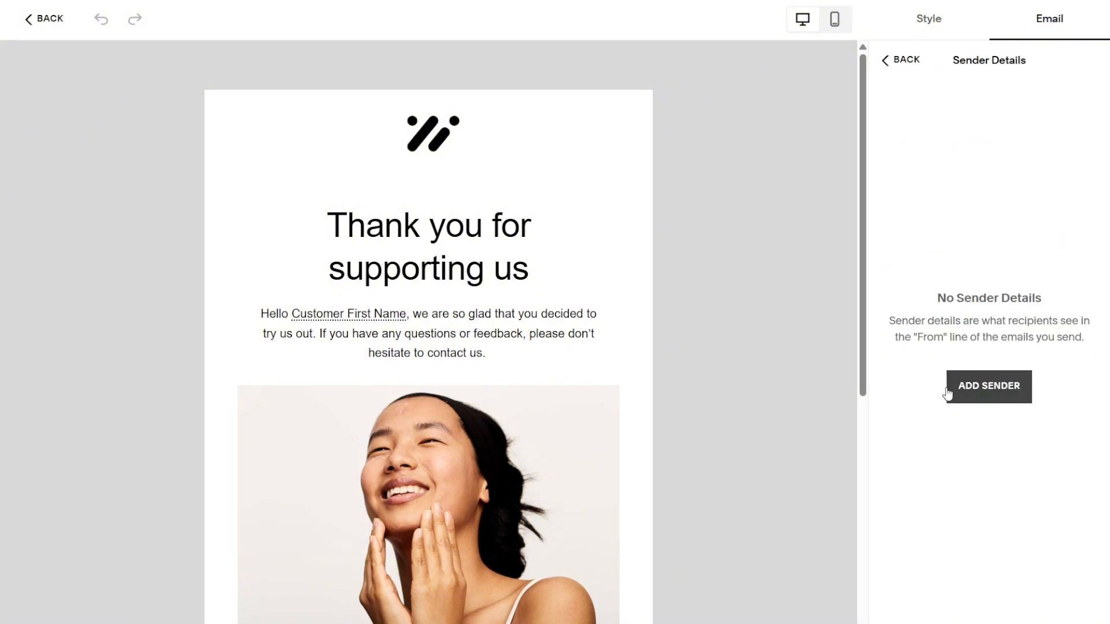
# Review the email's legal address fields and return to the automation flow.
pyautogui.click(889, 61)
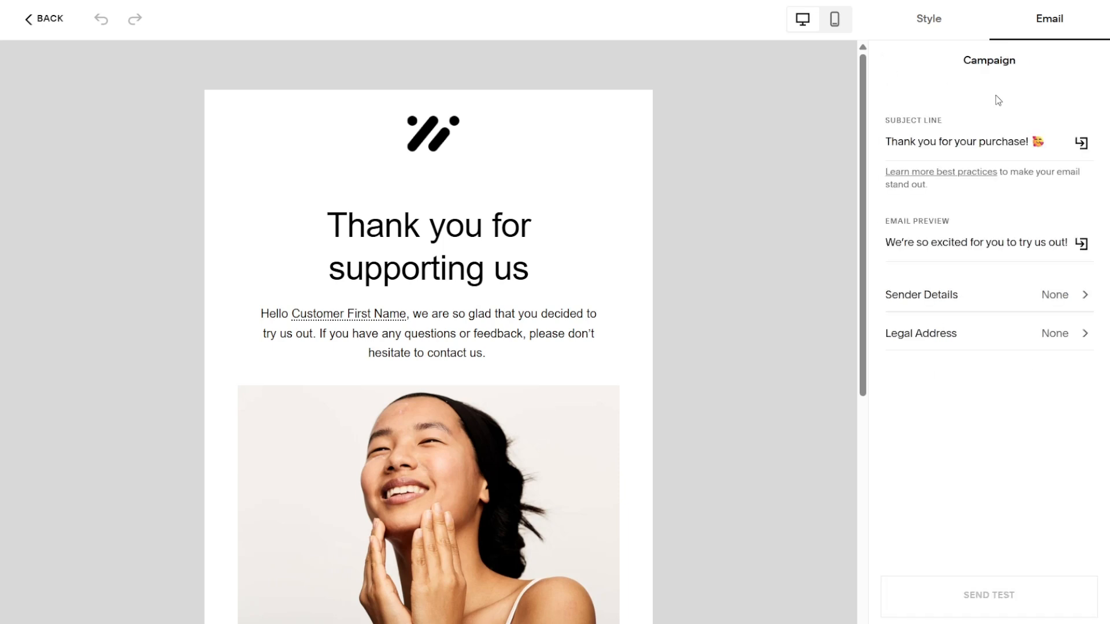
pyautogui.click(1078, 333)
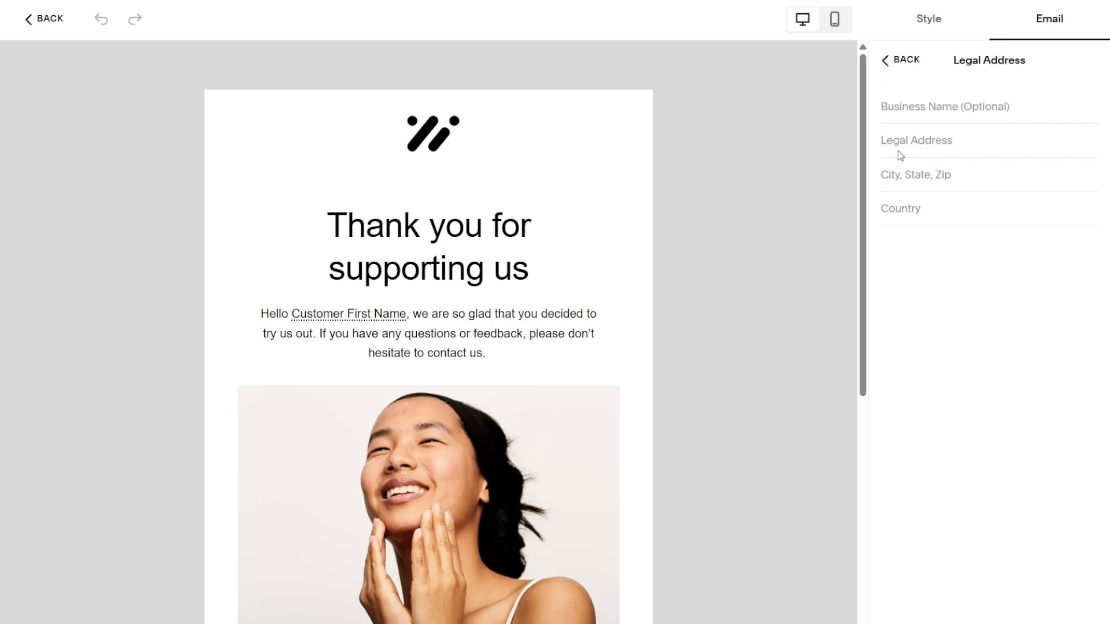
pyautogui.click(905, 64)
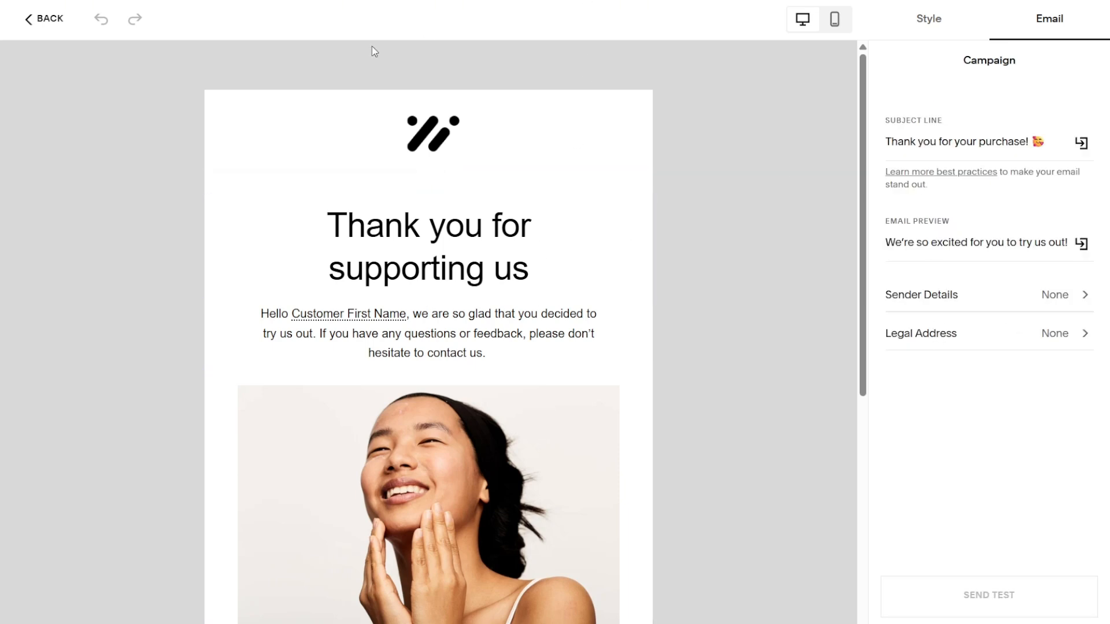
pyautogui.click(25, 23)
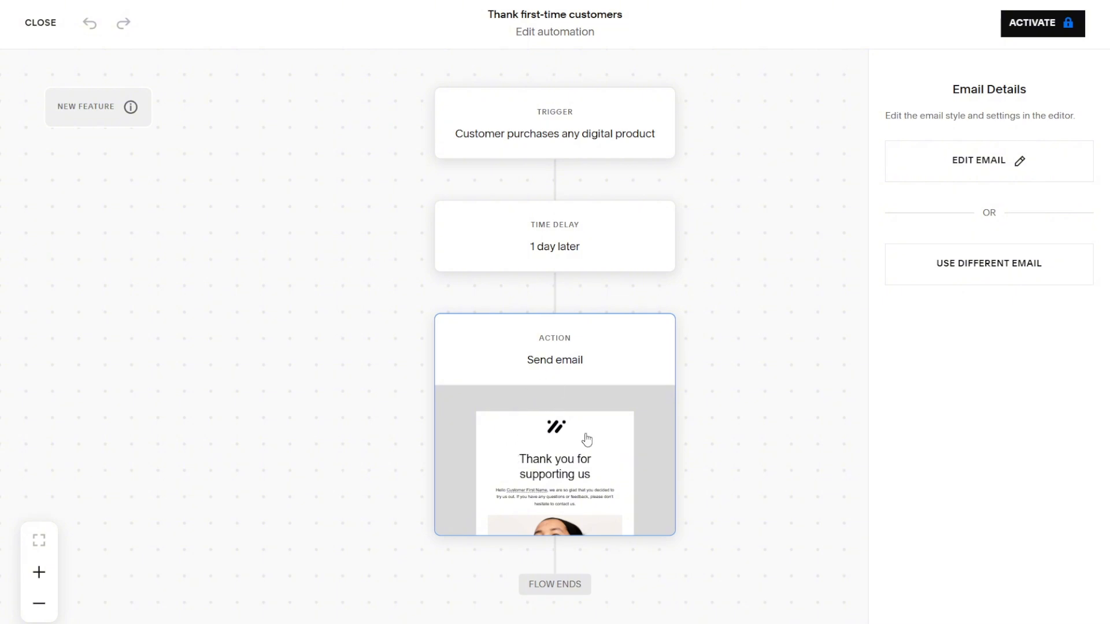
# Browse the alternative email templates for the Send email action and filter them by Say Thanks.
pyautogui.click(1004, 270)
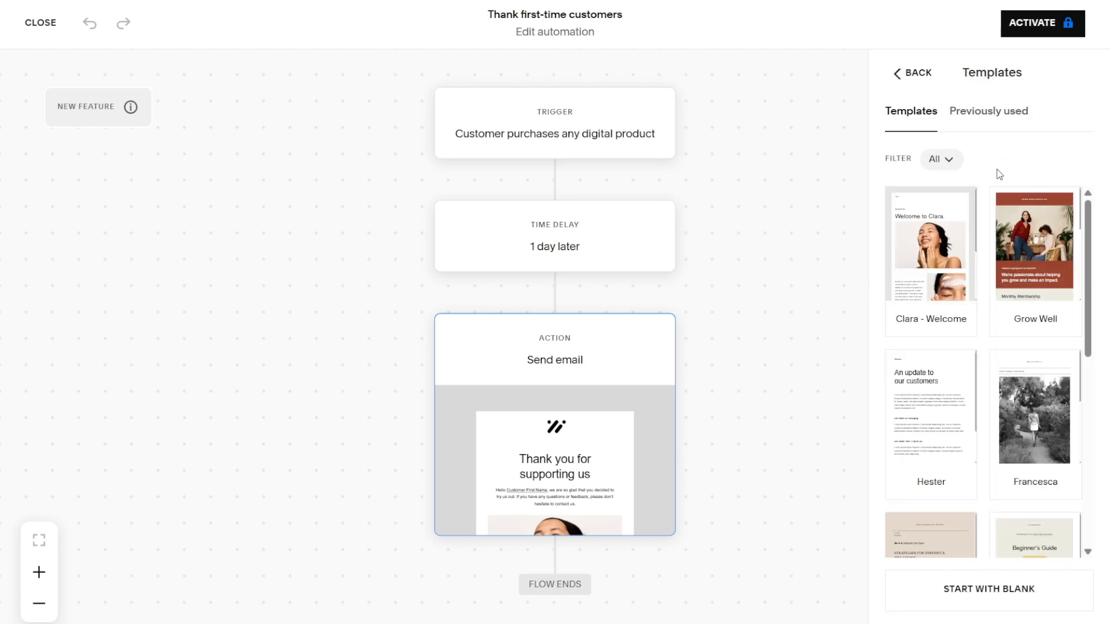
pyautogui.scroll(-10, 1019, 262)
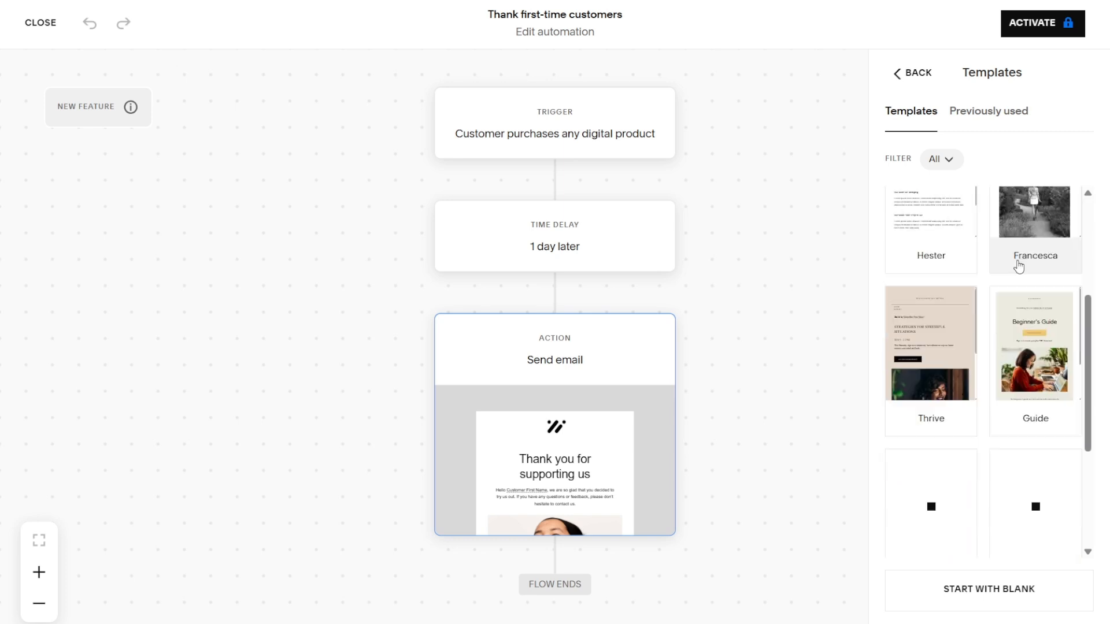
pyautogui.scroll(-8, 1048, 306)
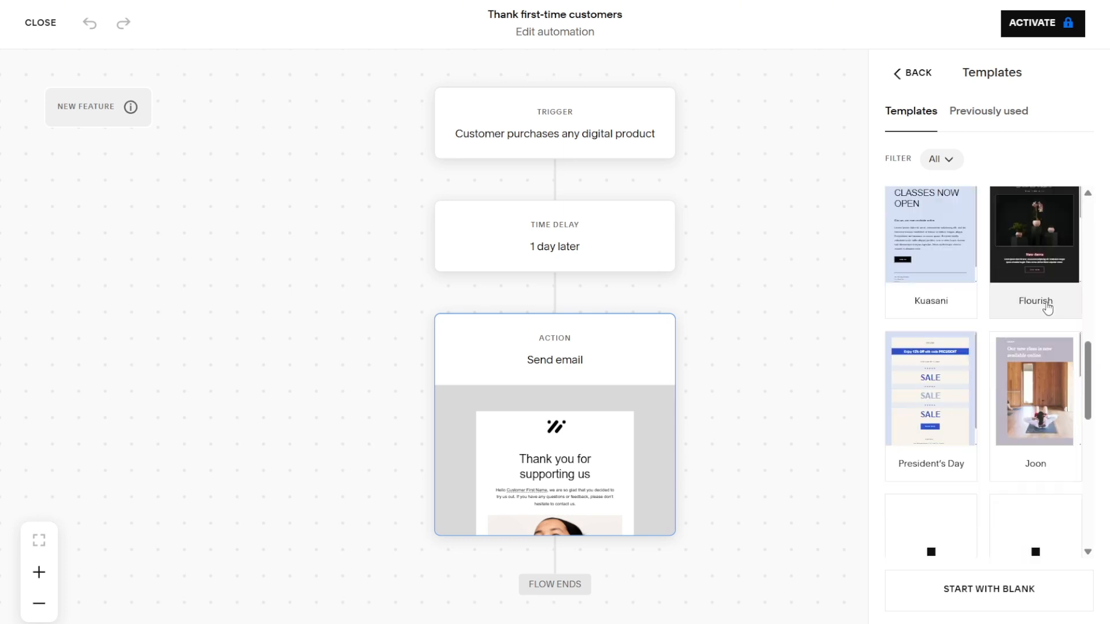
pyautogui.scroll(18, 977, 373)
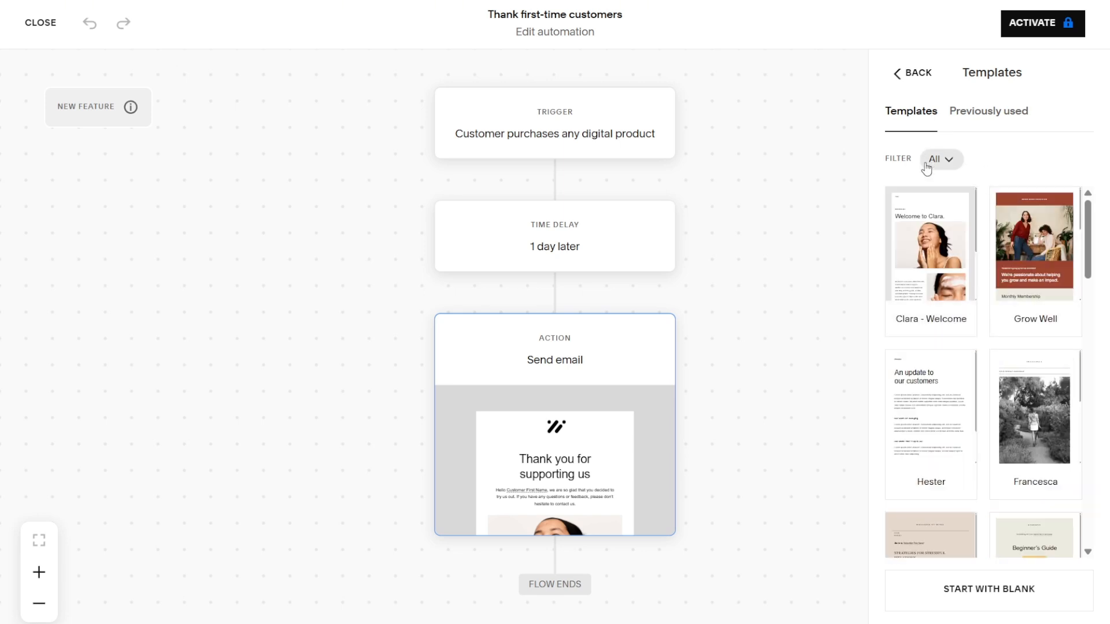
pyautogui.click(954, 162)
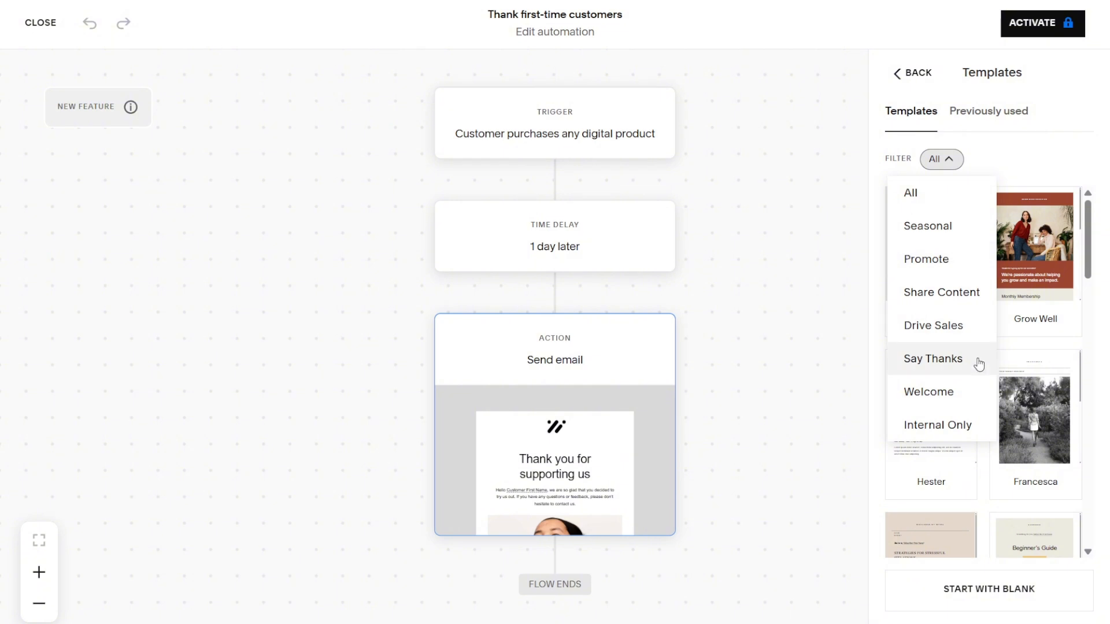
pyautogui.click(940, 361)
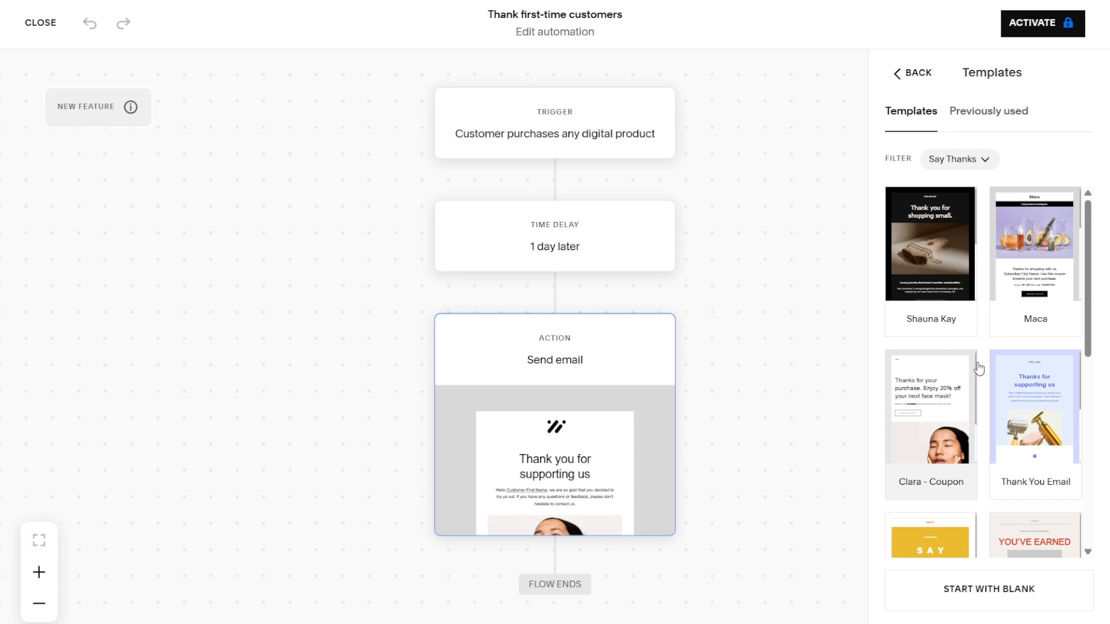
pyautogui.click(956, 594)
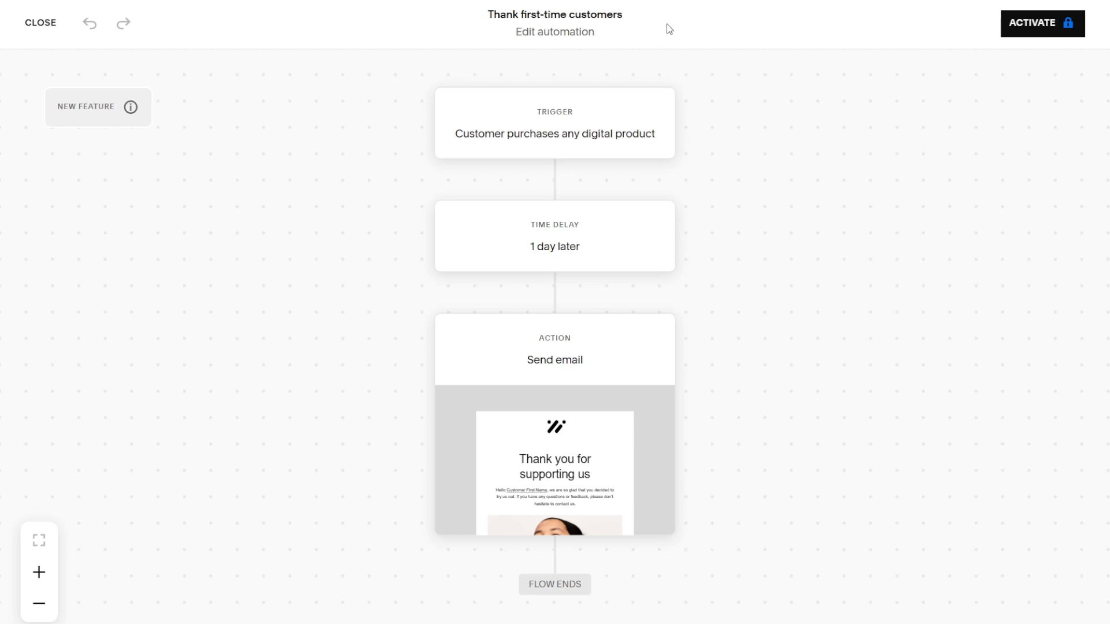
# Try to activate the automation and proceed to the campaign plan upgrade.
pyautogui.click(1034, 24)
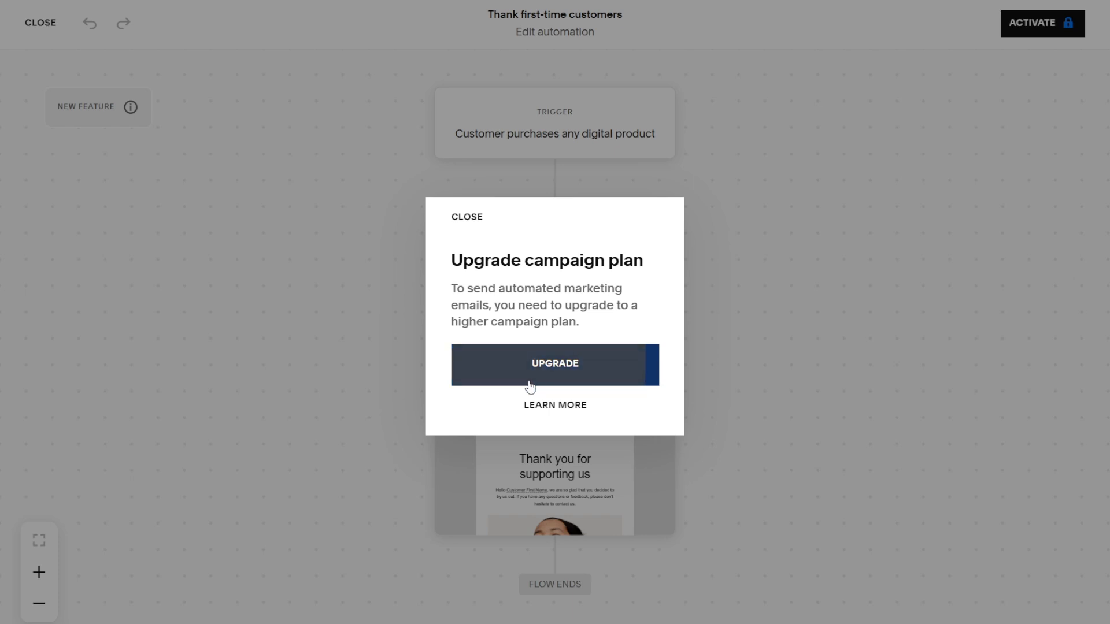
pyautogui.click(558, 369)
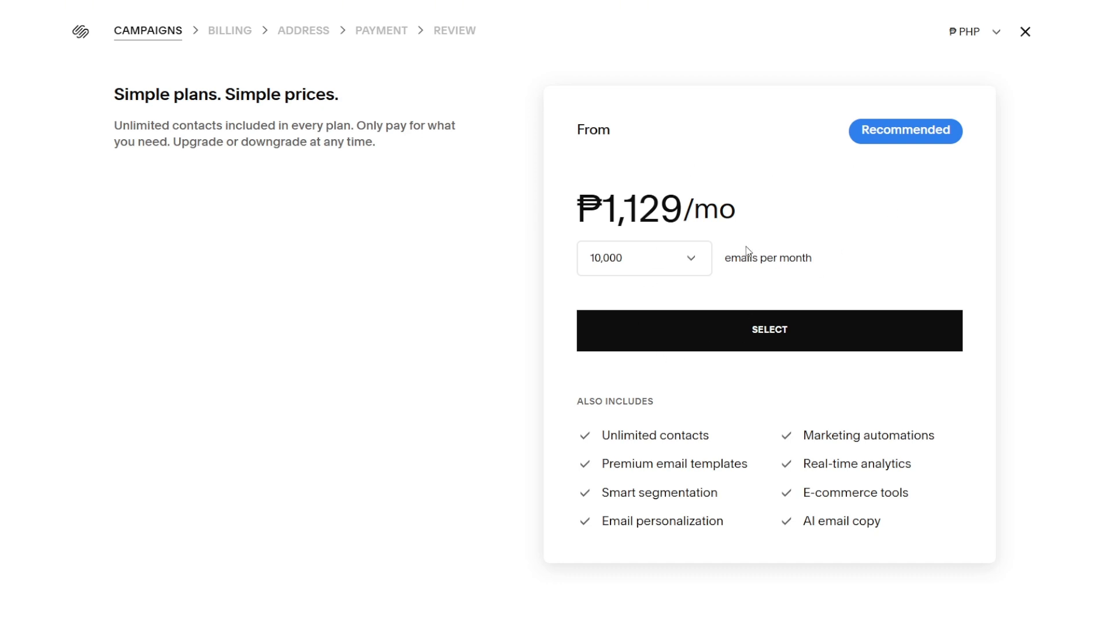
# Set the campaign plan to 500 emails per month and switch the pricing currency to USD.
pyautogui.click(695, 263)
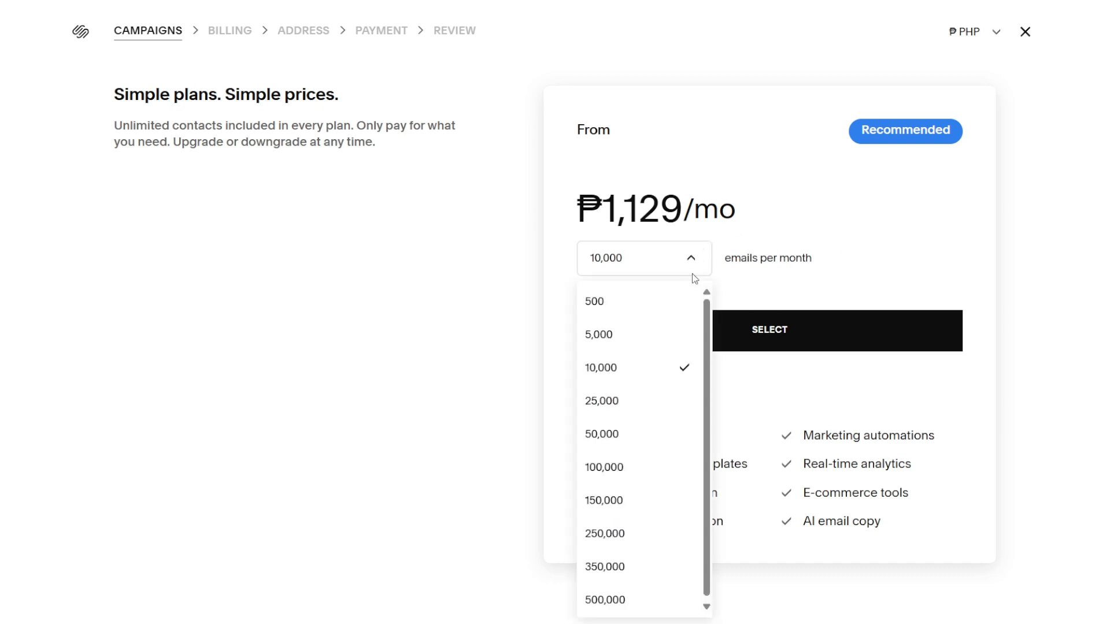
pyautogui.click(674, 312)
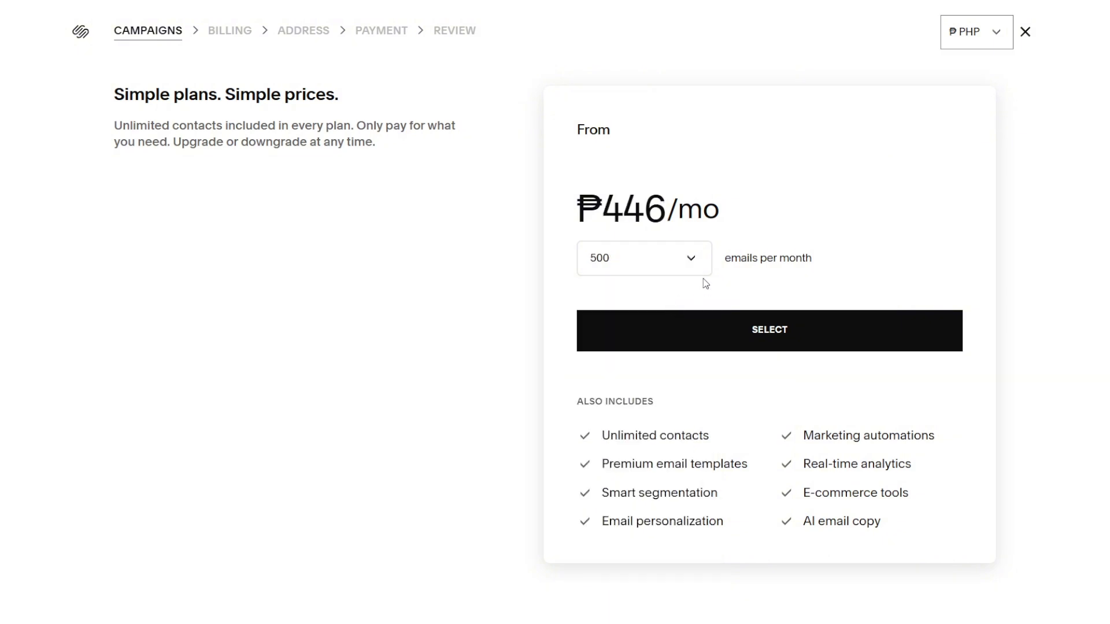
pyautogui.moveTo(676, 207); pyautogui.dragTo(606, 217)
pyautogui.click(745, 214)
pyautogui.click(996, 32)
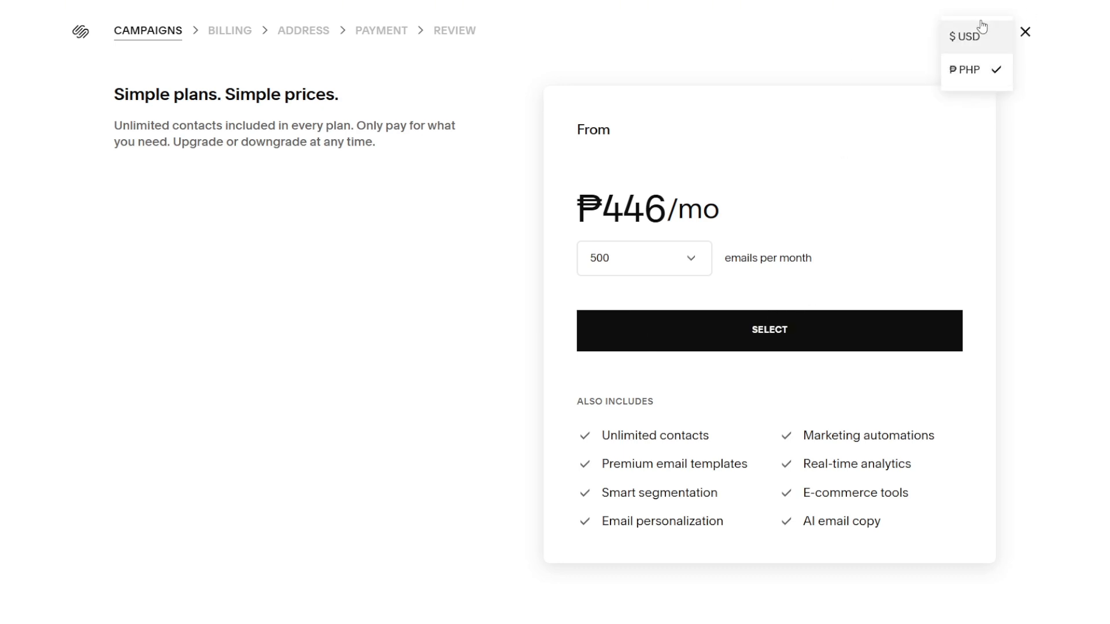
pyautogui.click(981, 30)
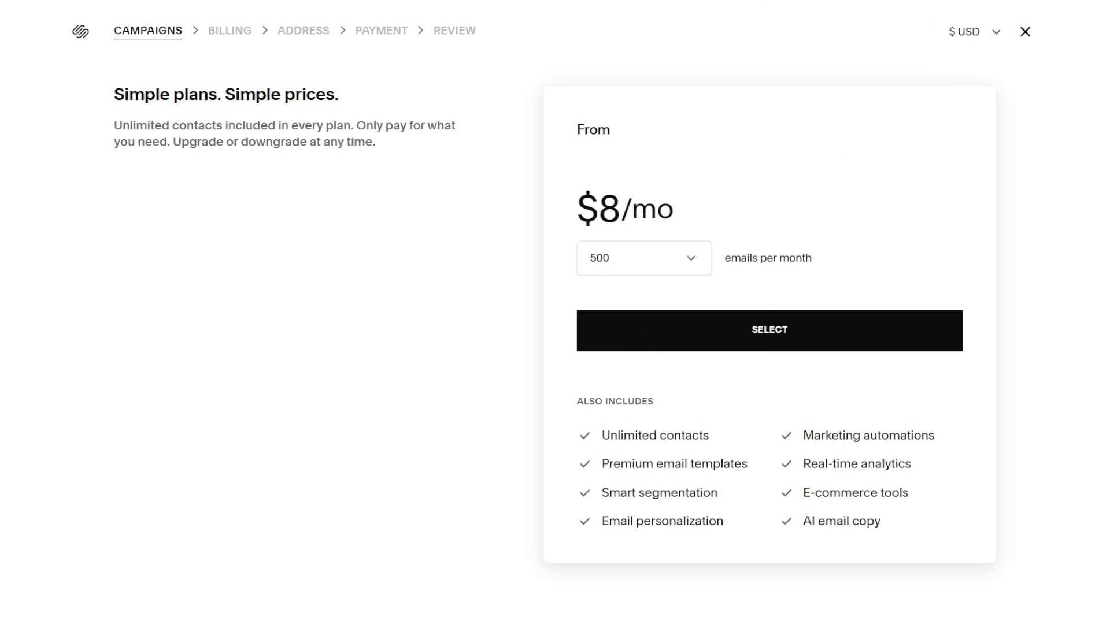